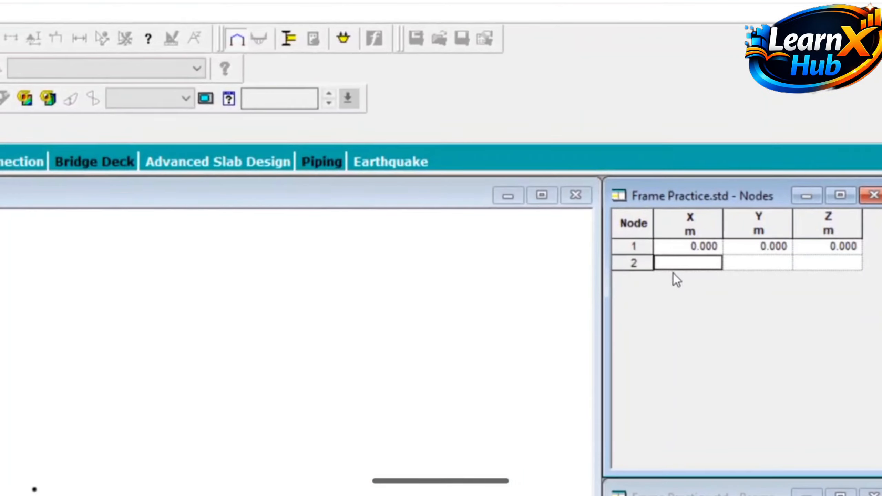
# Enter node 2 in the nodes table at X 0 m and Y 5 m
pyautogui.write('0')
pyautogui.press('Tab')
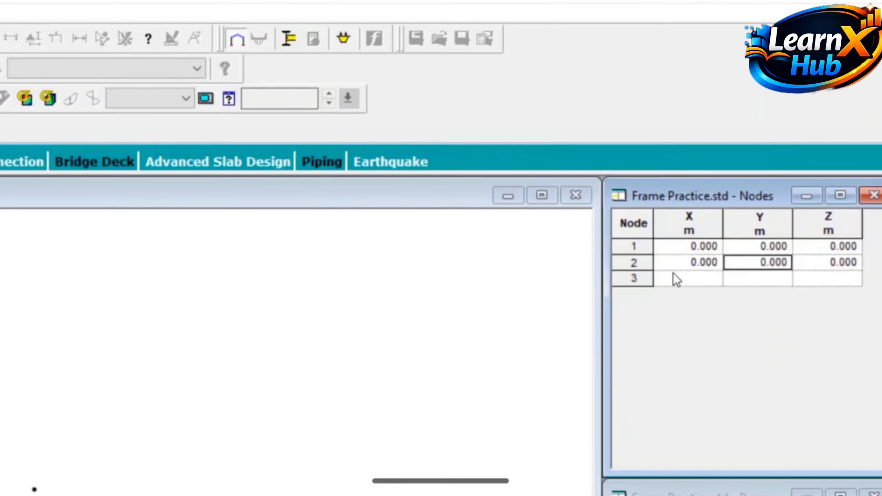
pyautogui.write('5')
pyautogui.press('Tab')
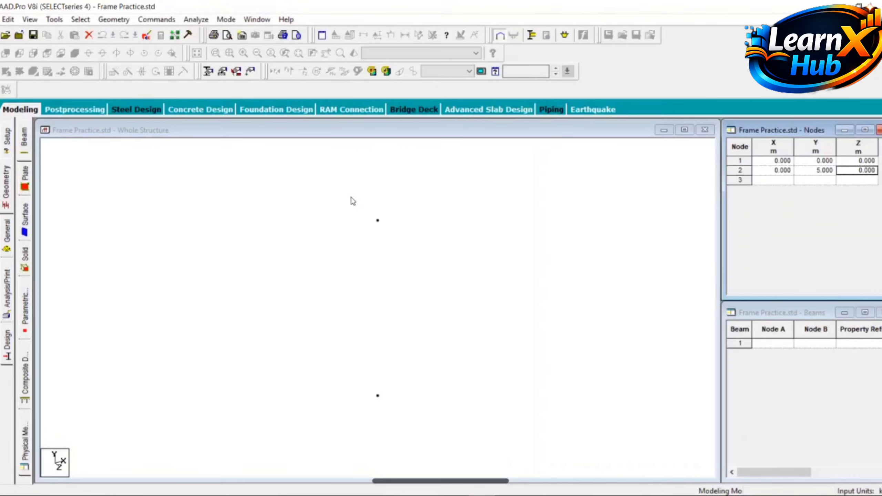
pyautogui.click(341, 132)
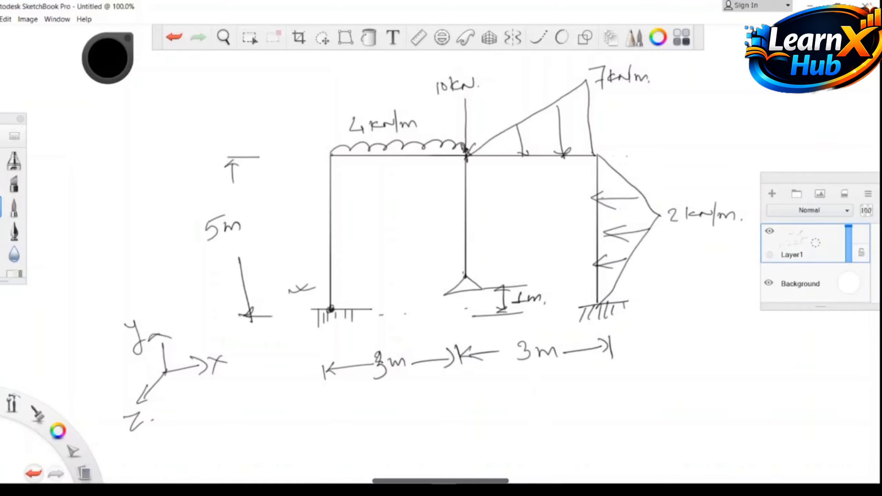
# Add node 3 at X 3 m and Y 5 m in the nodes table
pyautogui.click(430, 490)
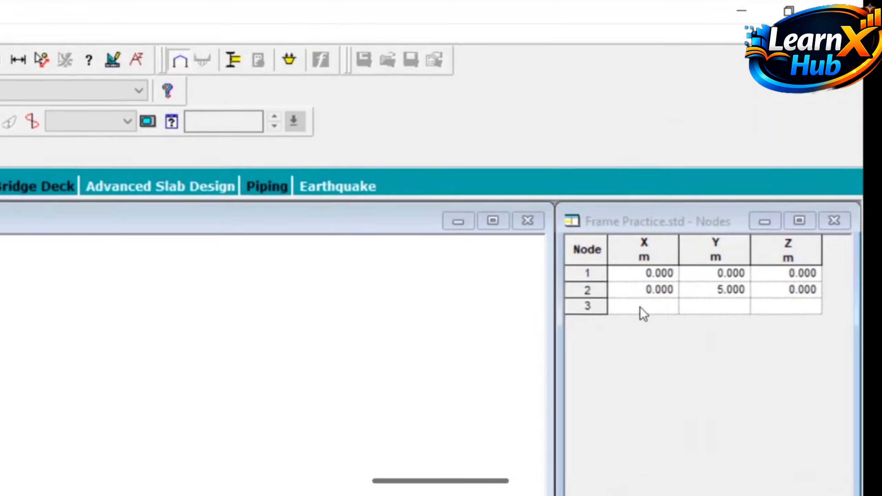
pyautogui.click(750, 177)
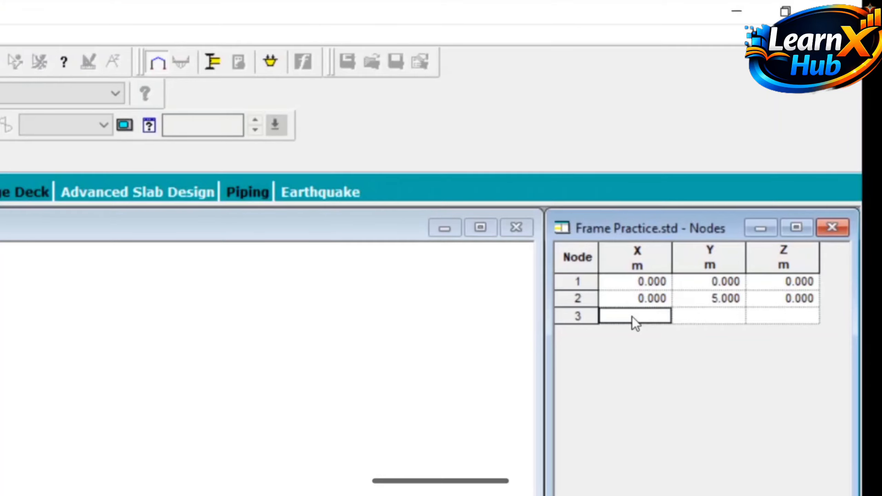
pyautogui.write('3')
pyautogui.press('Tab')
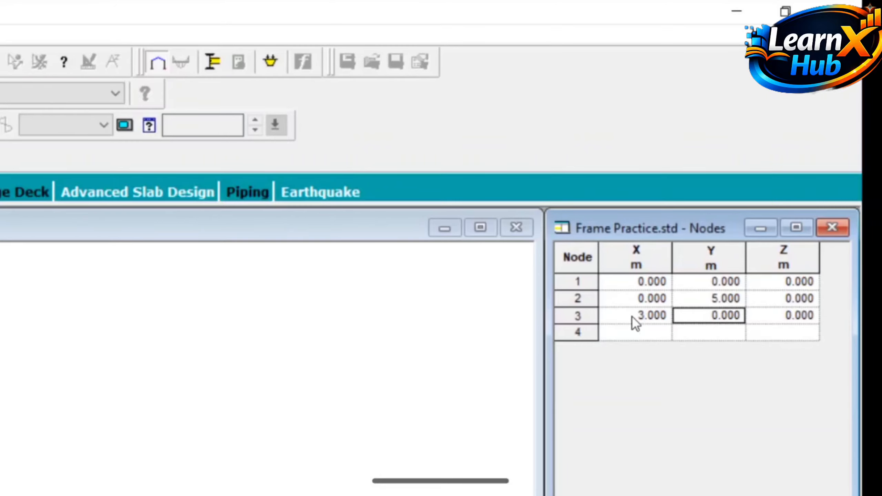
pyautogui.write('5')
pyautogui.press('Tab')
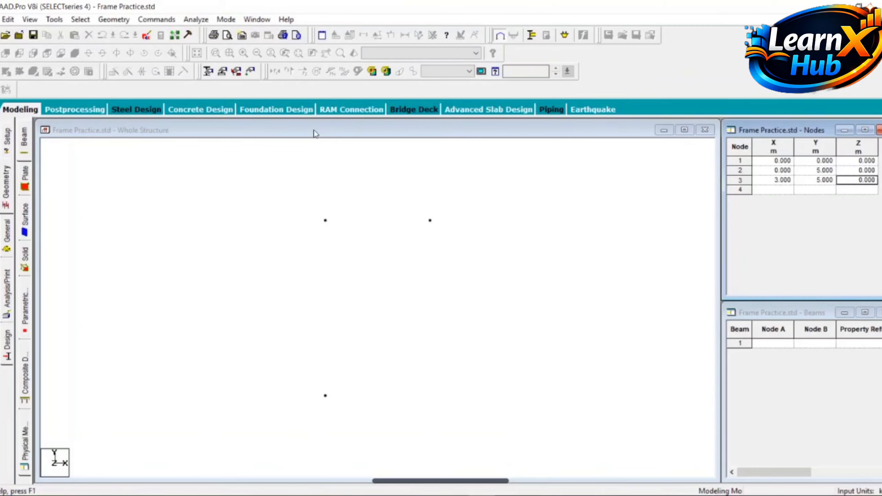
pyautogui.click(293, 133)
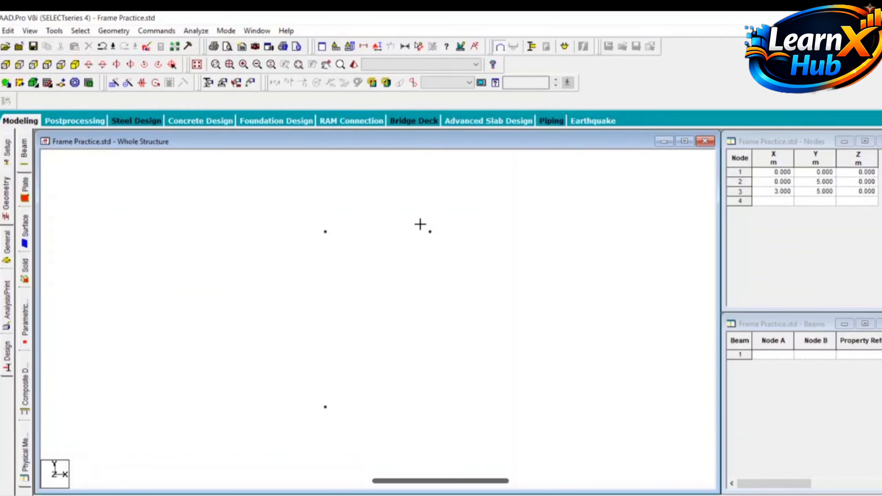
# Copy node 3 and paste it with a move of -4 m in Y to create the interior support node
pyautogui.click(438, 241)
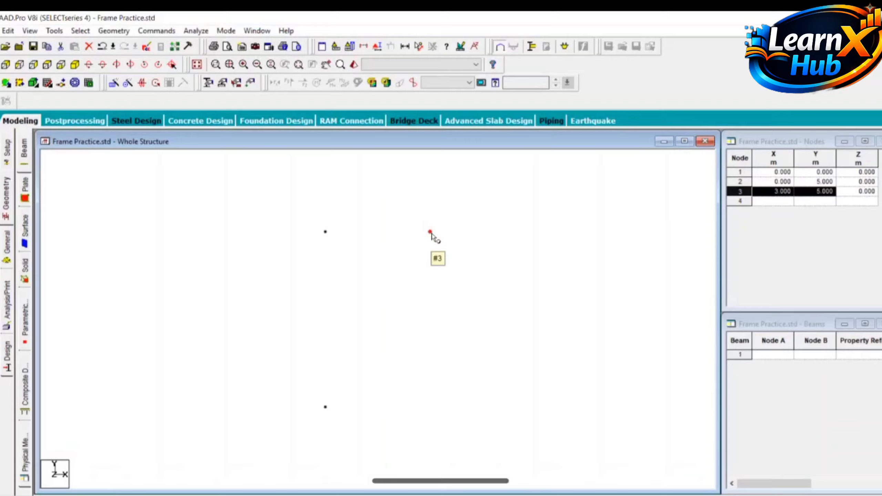
pyautogui.hotkey('ctrl', 'c')
pyautogui.hotkey('ctrl', 'v')
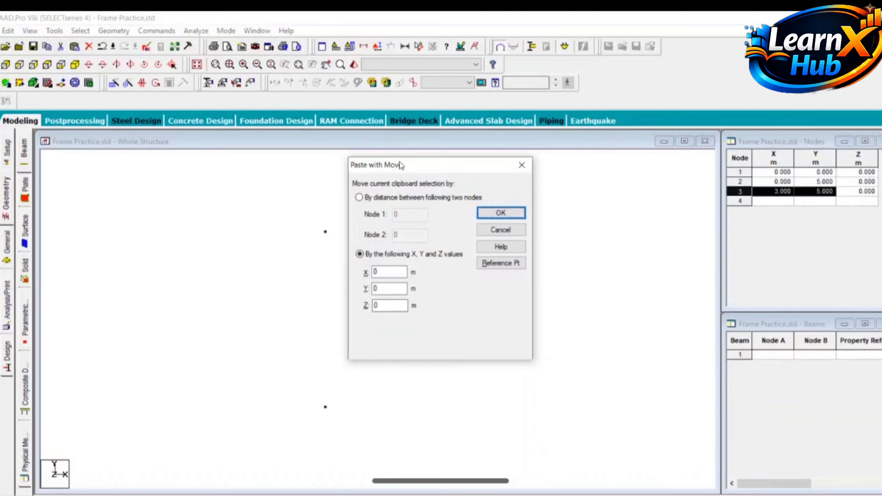
pyautogui.moveTo(401, 166)
pyautogui.mouseDown()
pyautogui.moveTo(543, 177)
pyautogui.moveTo(587, 164)
pyautogui.mouseUp()
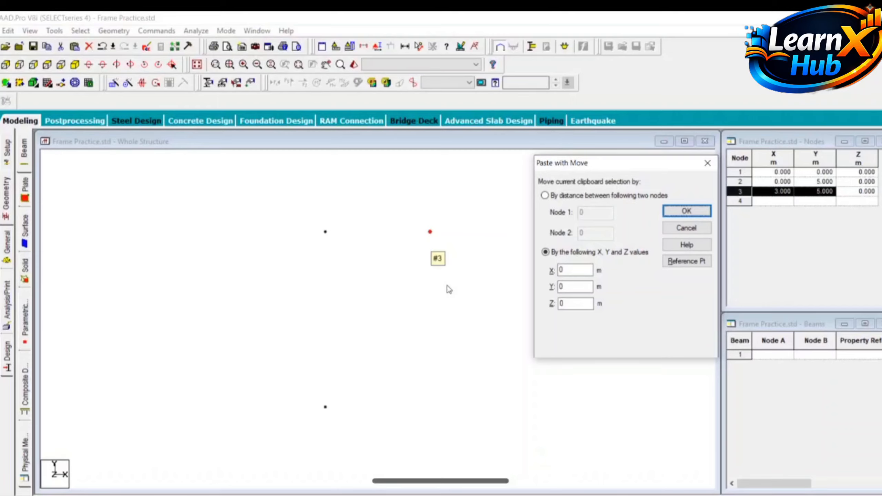
pyautogui.doubleClick(571, 288)
pyautogui.write('-4')
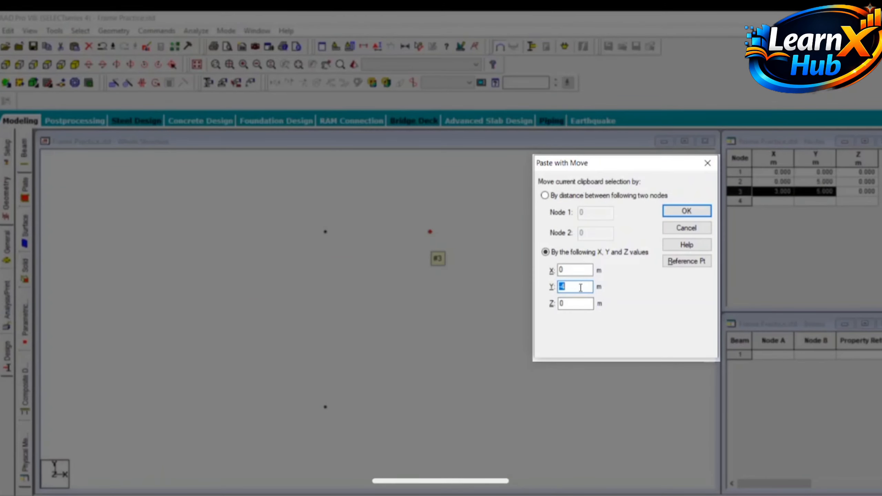
pyautogui.click(680, 212)
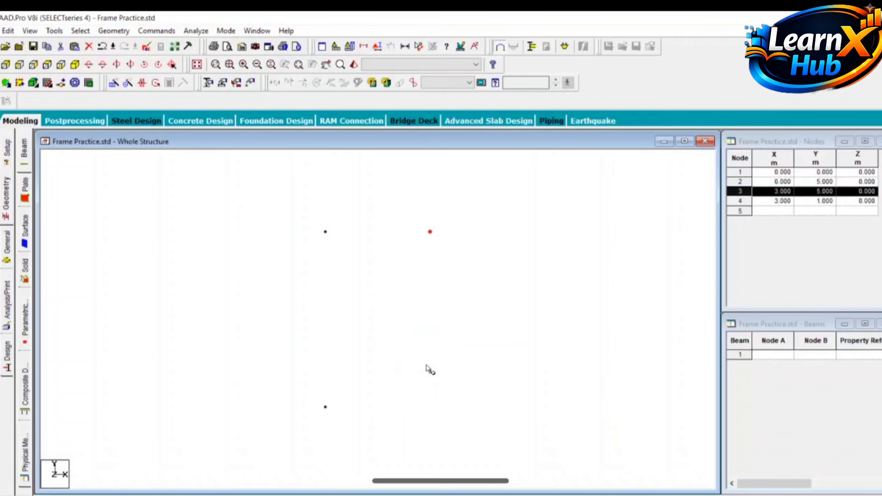
# Add node 5 at X 6 m and Y 0 m in the nodes table
pyautogui.moveTo(456, 495)
pyautogui.click(455, 462)
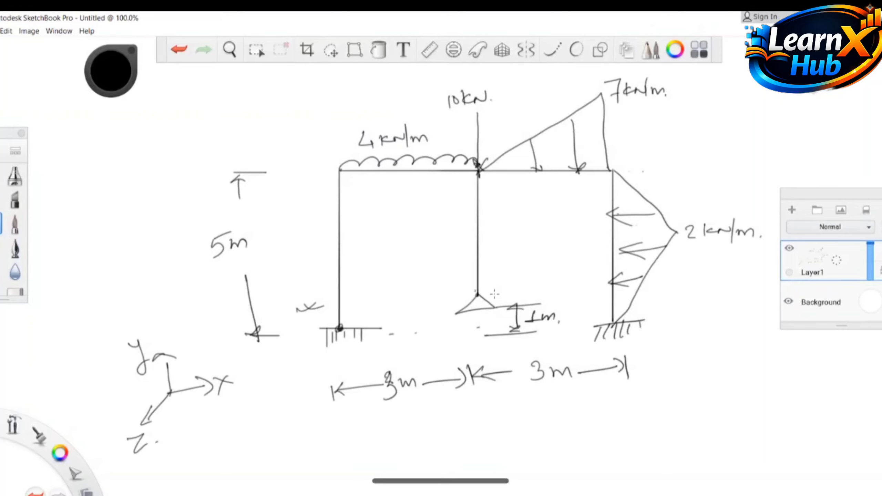
pyautogui.click(424, 438)
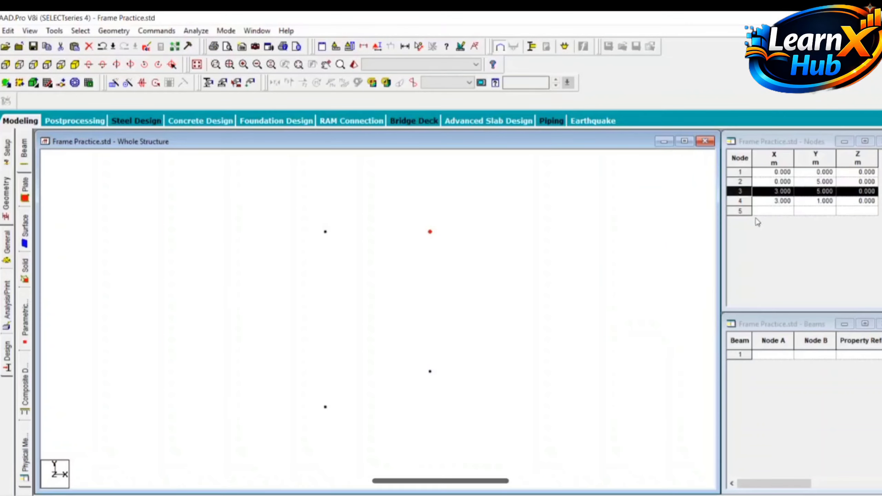
pyautogui.click(780, 204)
pyautogui.click(783, 210)
pyautogui.write('6')
pyautogui.press('Tab')
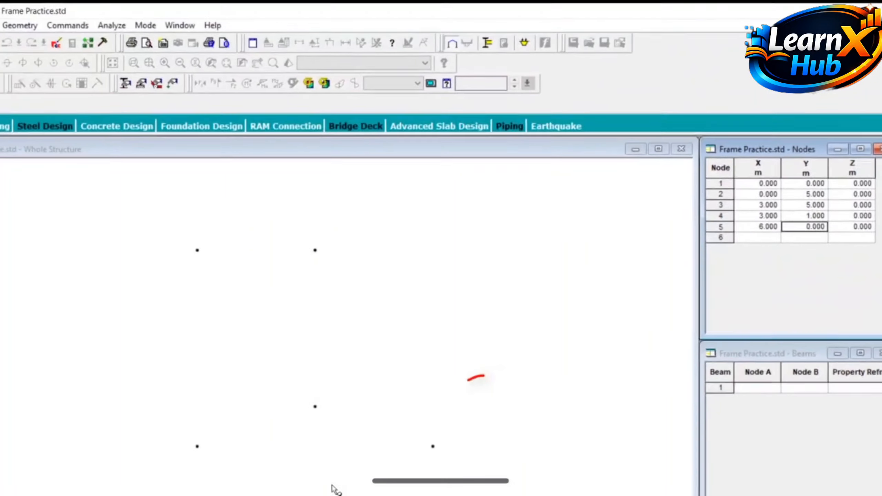
# Copy node 5 and paste it with a move of 5 m in Y to create the right column top node
pyautogui.click(434, 447)
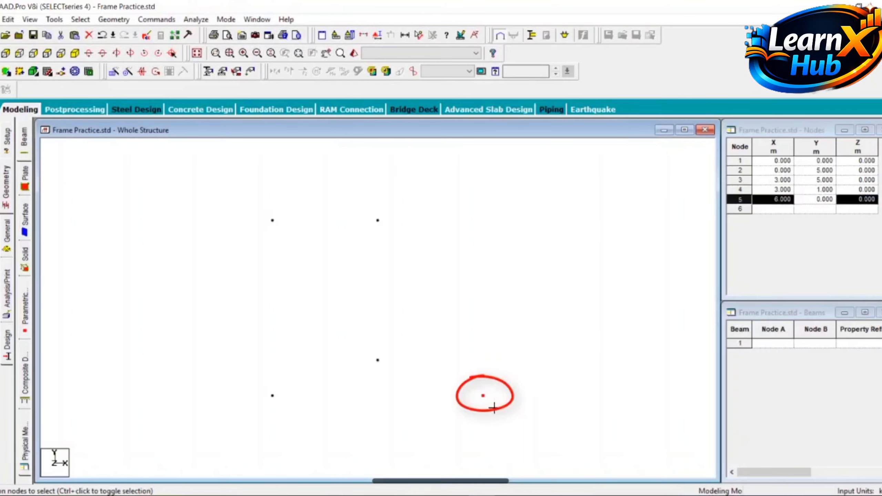
pyautogui.hotkey('ctrl', 'c')
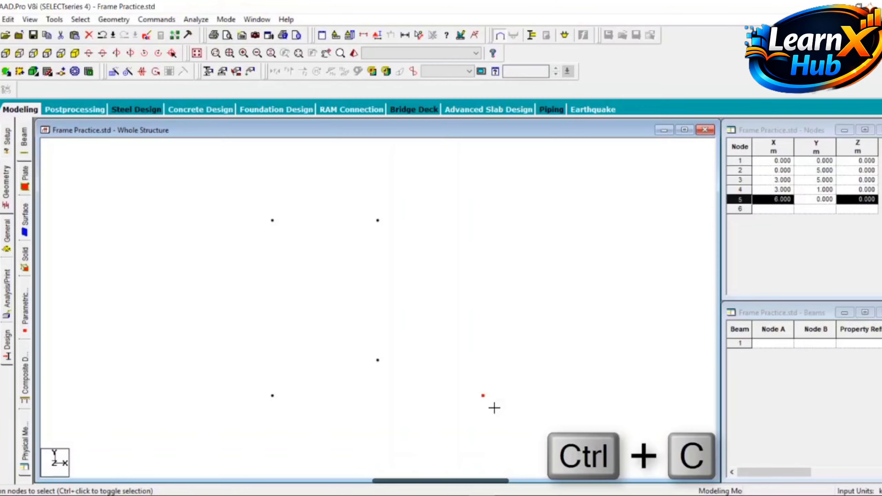
pyautogui.hotkey('ctrl', 'v')
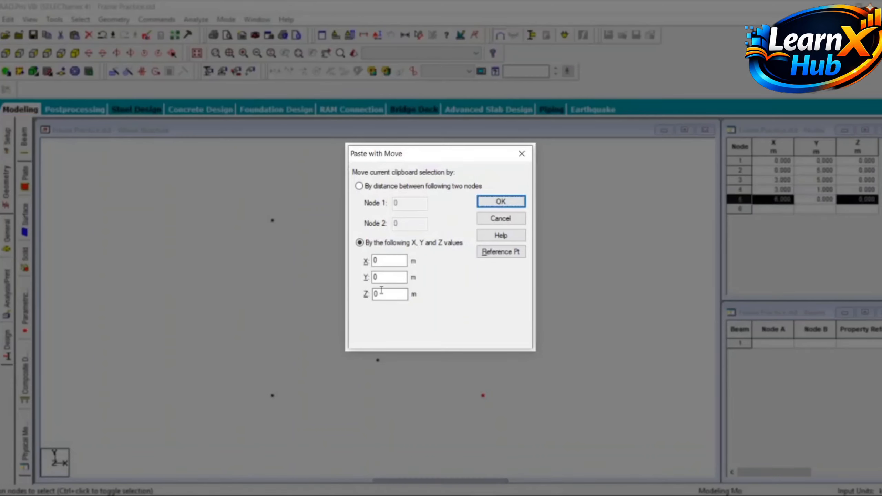
pyautogui.click(378, 277)
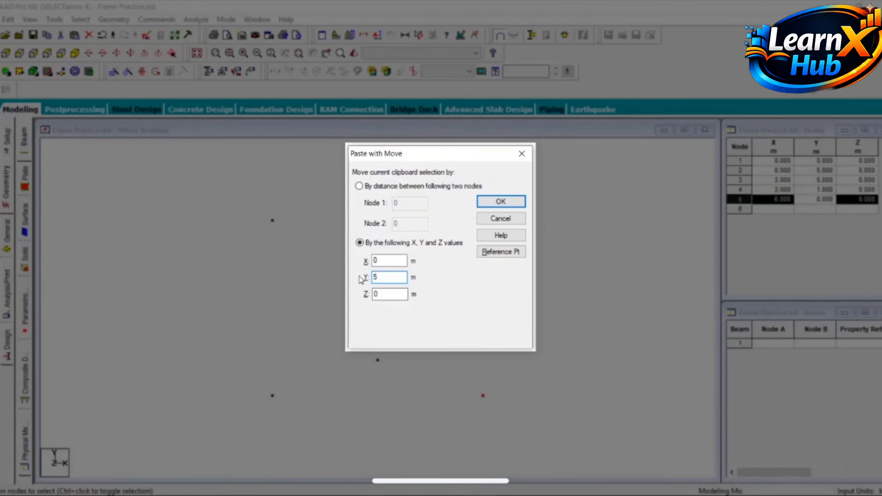
pyautogui.click(489, 205)
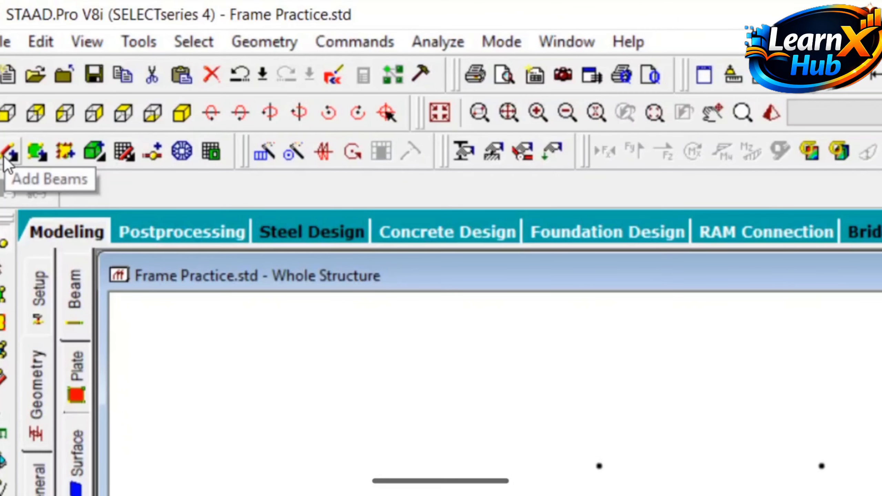
# With Add Beams, draw the left column, both roof beams and the right column between nodes 1-2, 2-3, 3-6 and 6-5
pyautogui.click(5, 160)
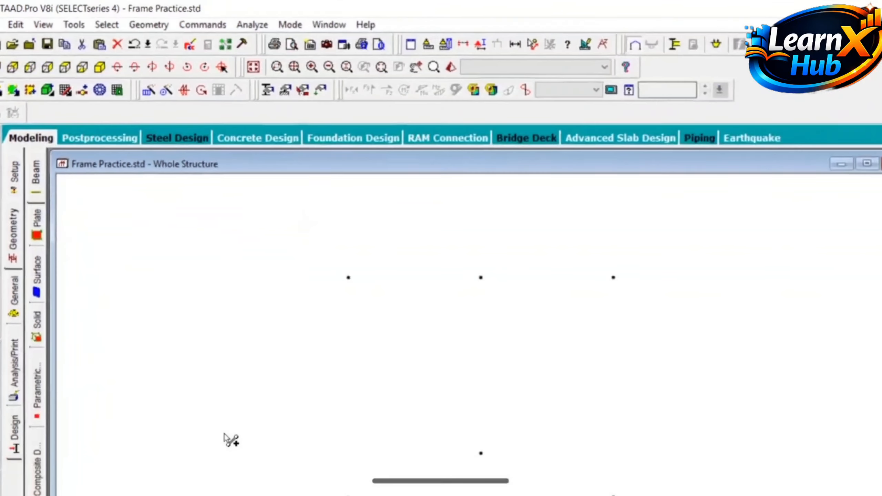
pyautogui.click(348, 495)
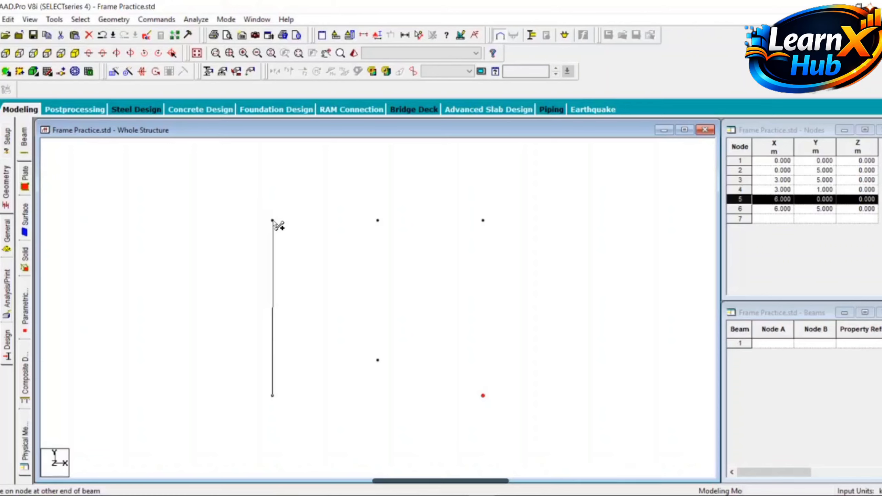
pyautogui.click(273, 220)
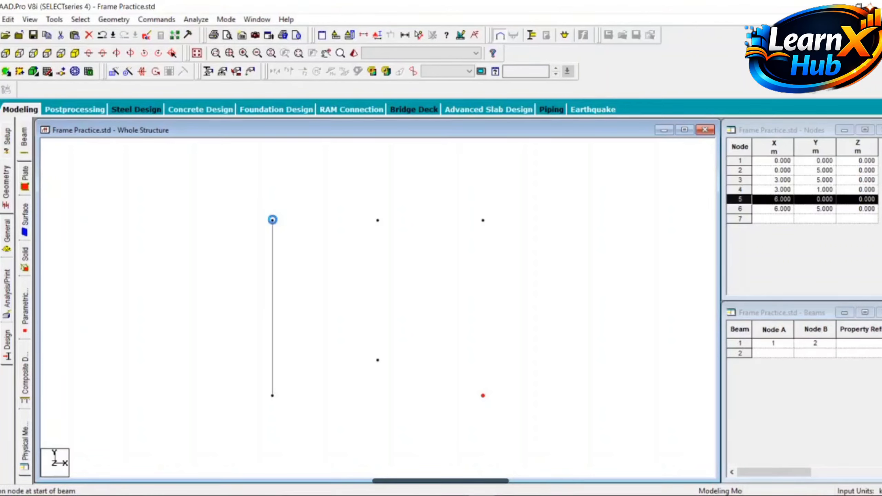
pyautogui.click(272, 220)
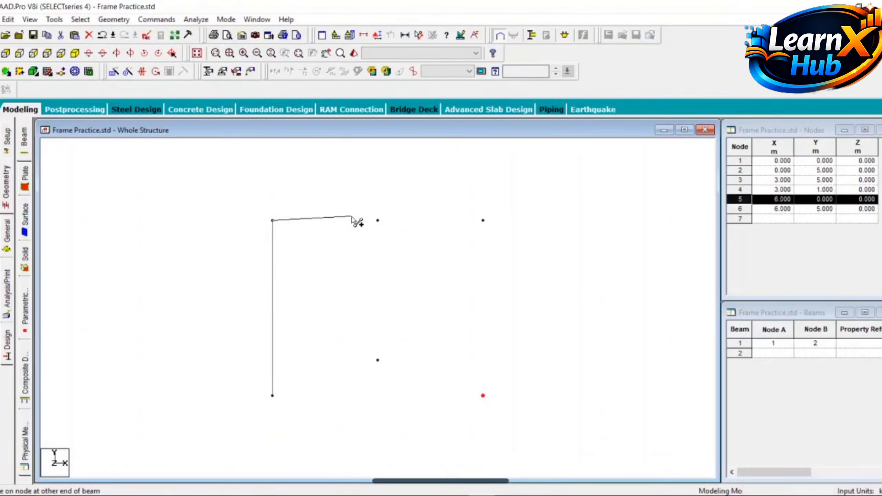
pyautogui.click(378, 220)
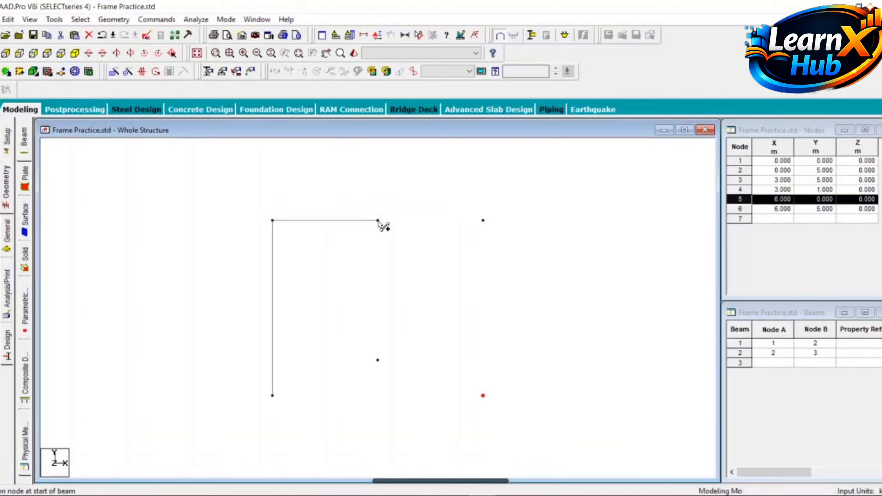
pyautogui.click(378, 220)
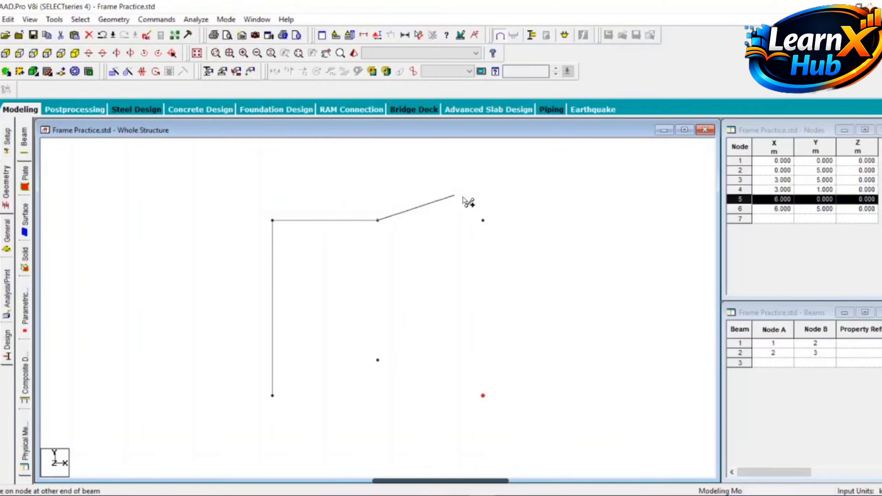
pyautogui.click(483, 220)
pyautogui.click(483, 220)
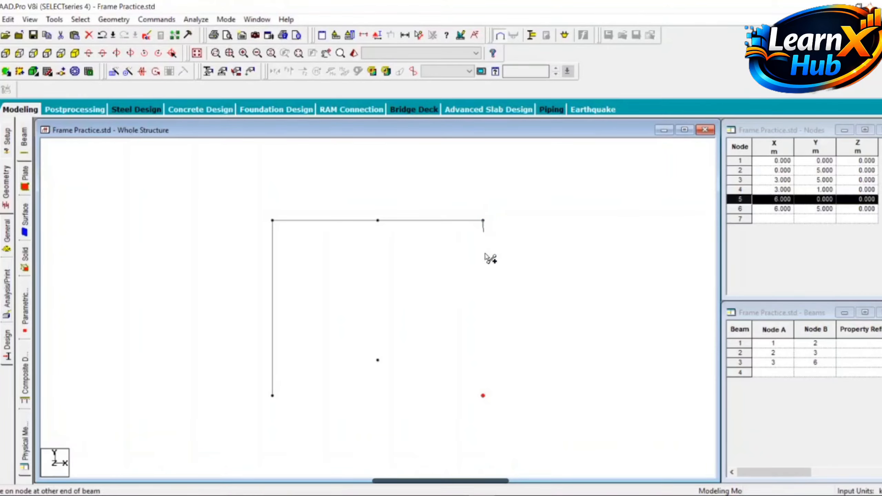
pyautogui.click(483, 396)
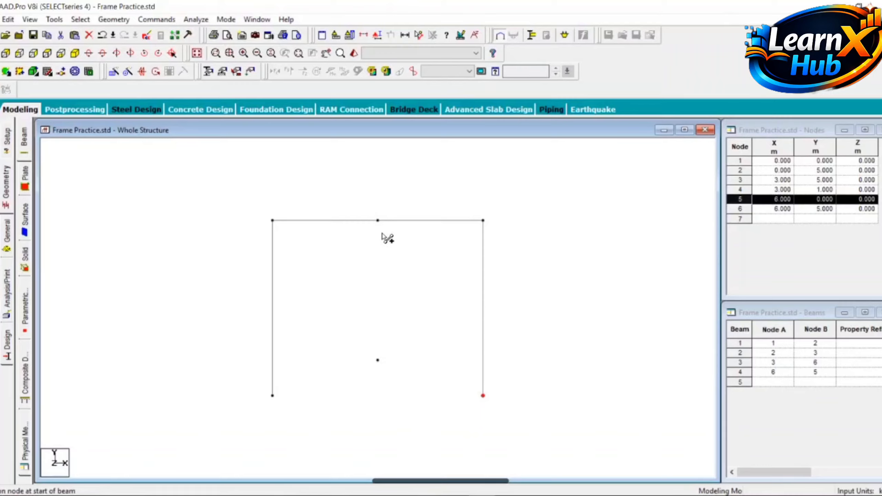
# Draw the interior column beam from node 3 down to node 4 and accept the auto save
pyautogui.click(377, 220)
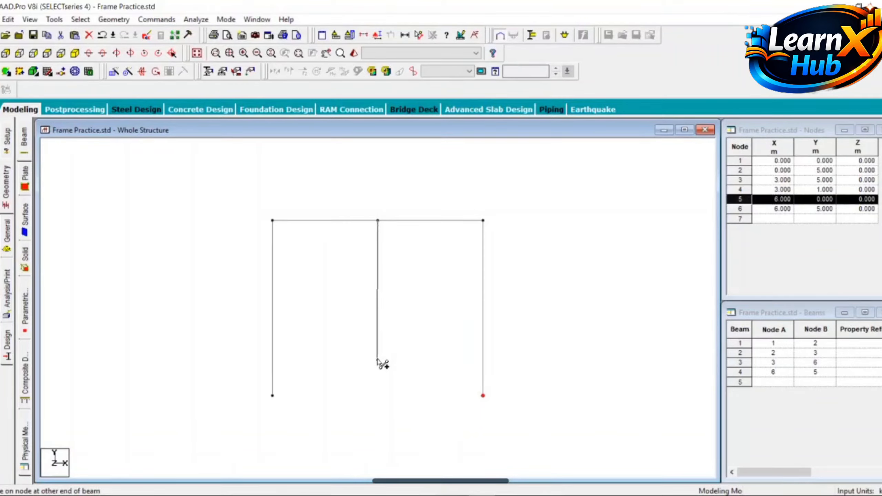
pyautogui.click(378, 360)
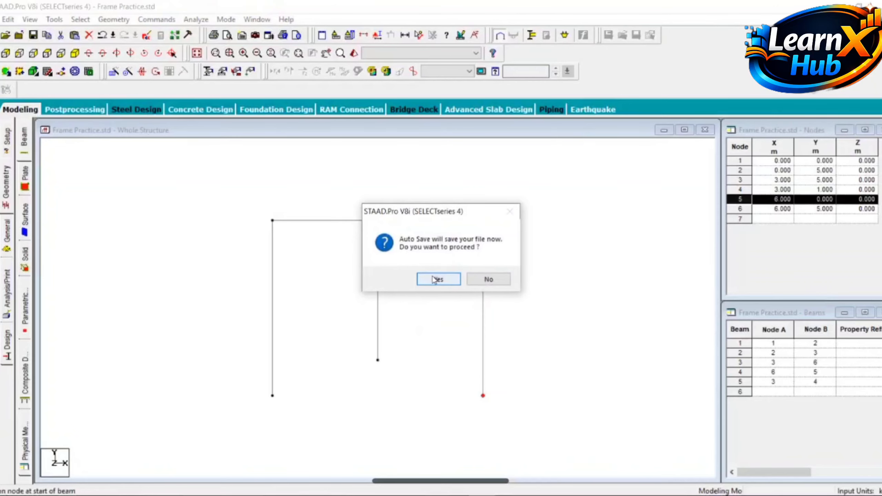
pyautogui.click(434, 280)
# Accept the auto save and open the General properties to define a new Rectangle section
pyautogui.click(366, 271)
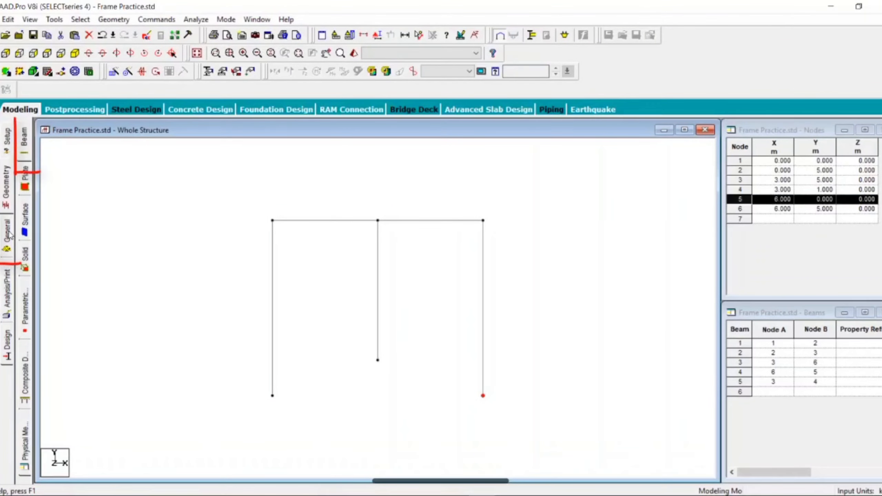
pyautogui.click(10, 236)
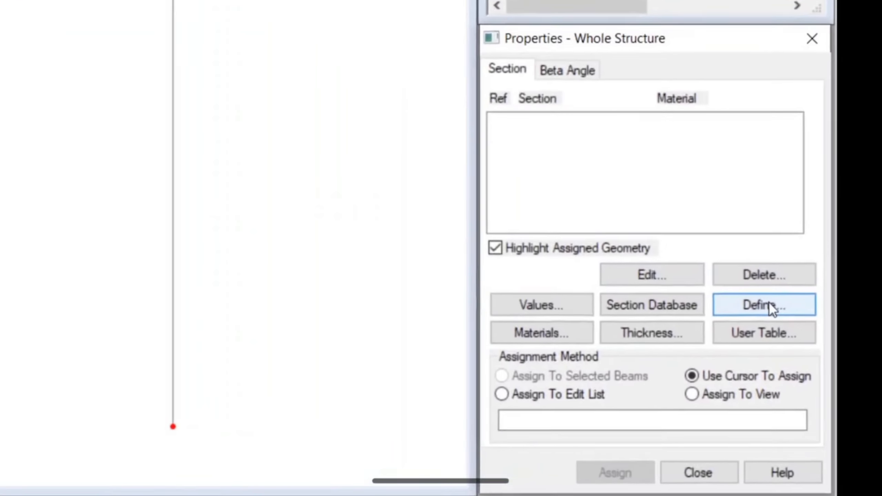
pyautogui.click(769, 305)
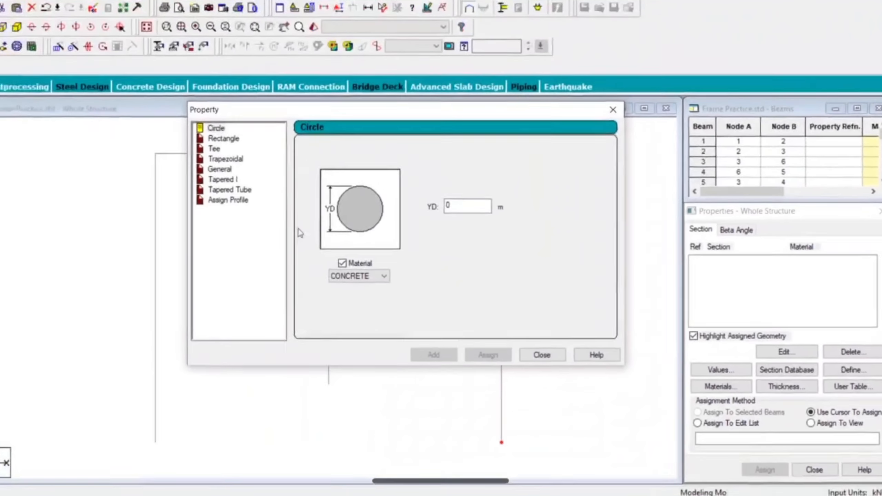
pyautogui.click(232, 141)
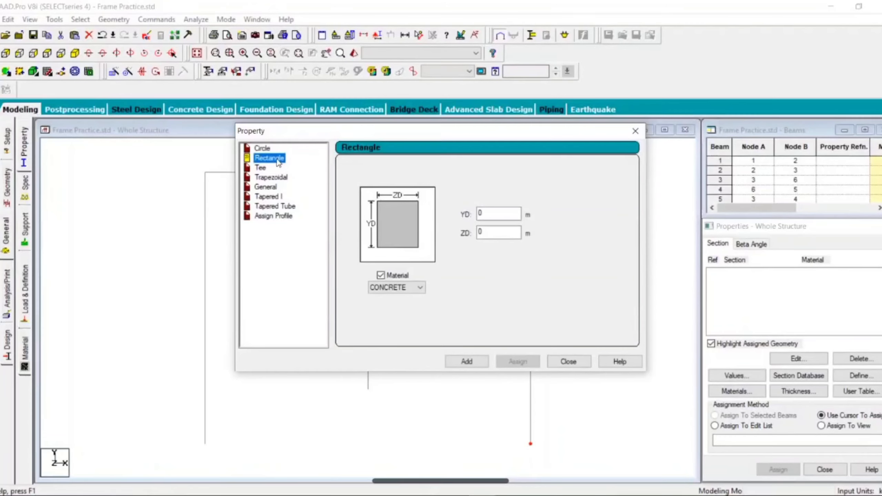
pyautogui.click(488, 214)
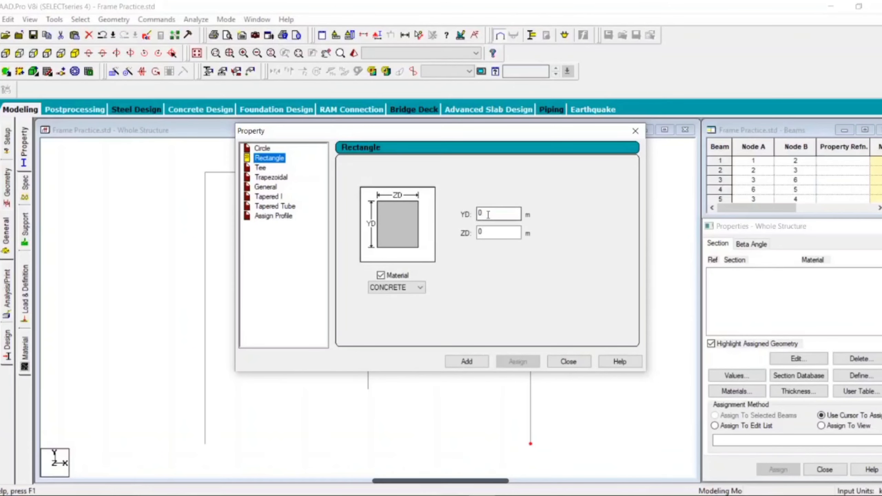
pyautogui.moveTo(451, 131); pyautogui.dragTo(725, 106)
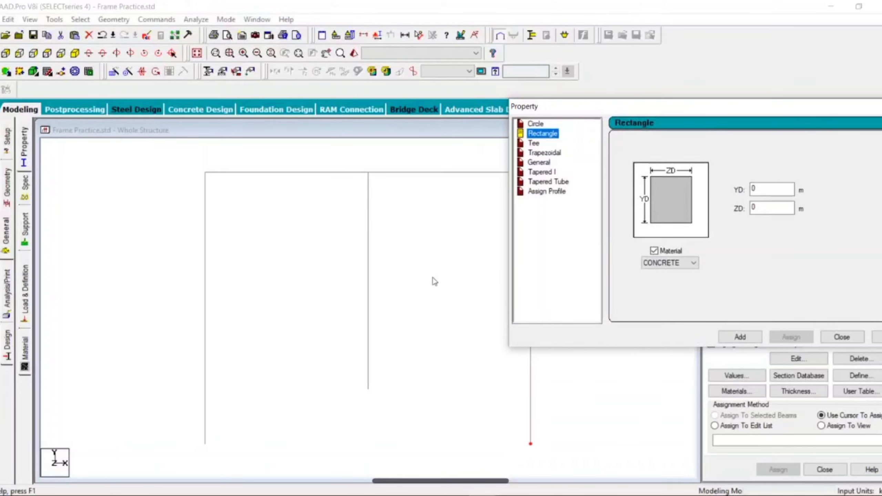
pyautogui.moveTo(640, 111); pyautogui.dragTo(452, 132)
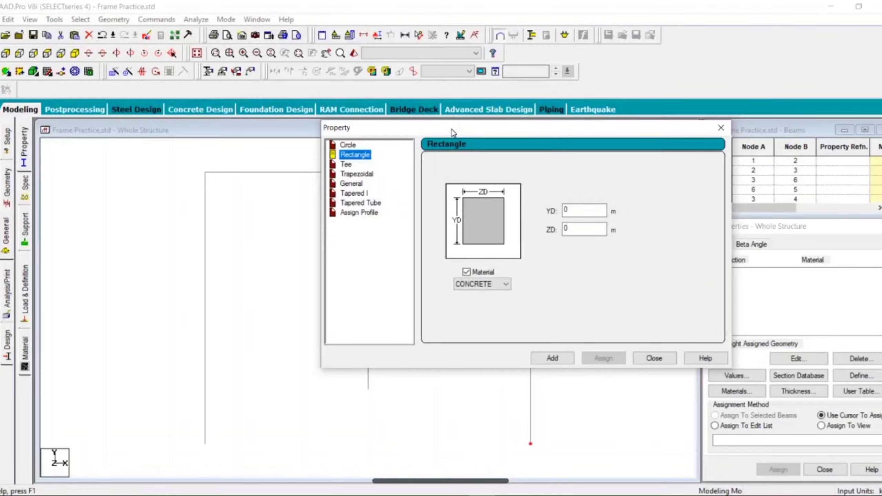
pyautogui.moveTo(452, 132); pyautogui.dragTo(558, 135)
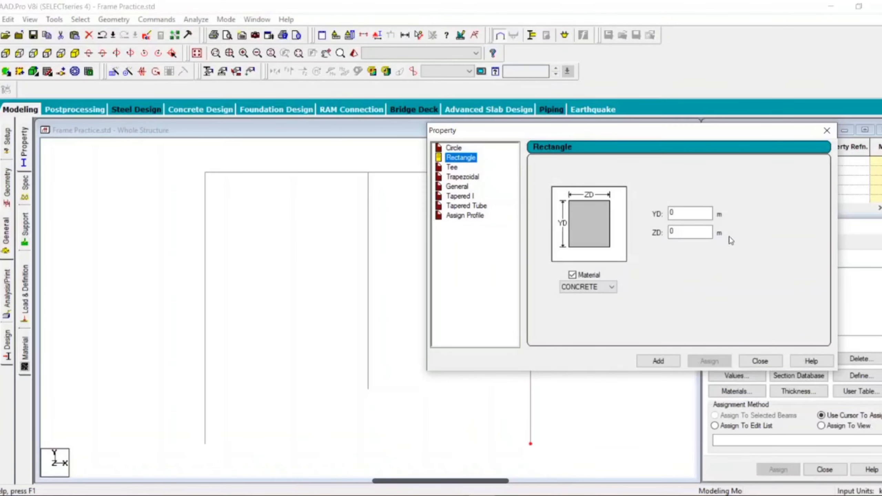
# Add a rectangular CONCRETE section with YD 0.350 m and ZD 0.230 m
pyautogui.doubleClick(678, 213)
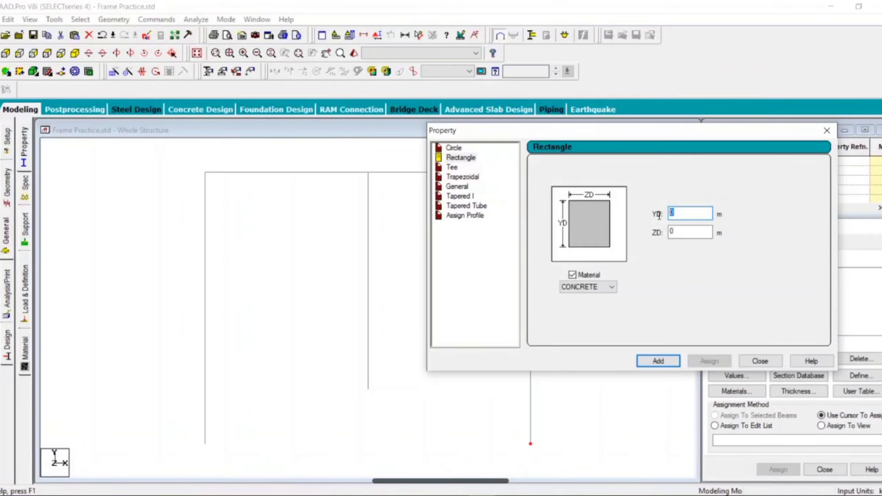
pyautogui.write('0.350')
pyautogui.press('BackSpace')
pyautogui.press('BackSpace')
pyautogui.write('350')
pyautogui.press('Tab')
pyautogui.write('0.230')
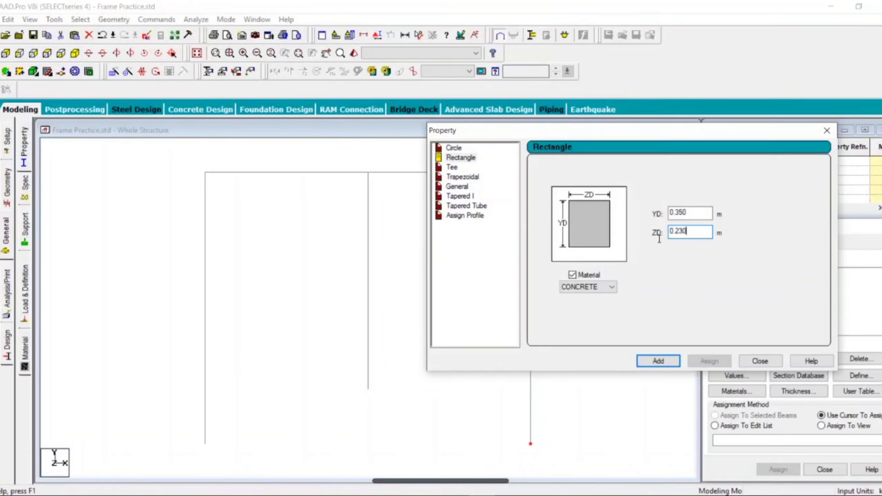
pyautogui.click(590, 287)
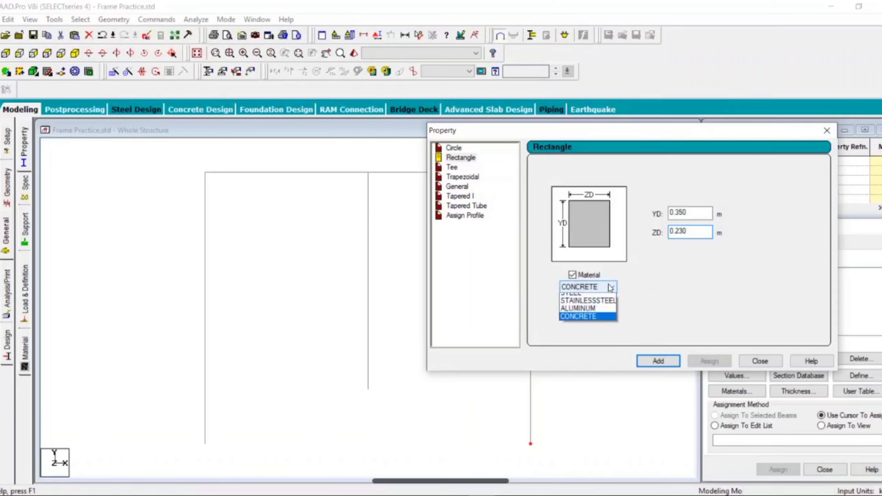
pyautogui.click(584, 321)
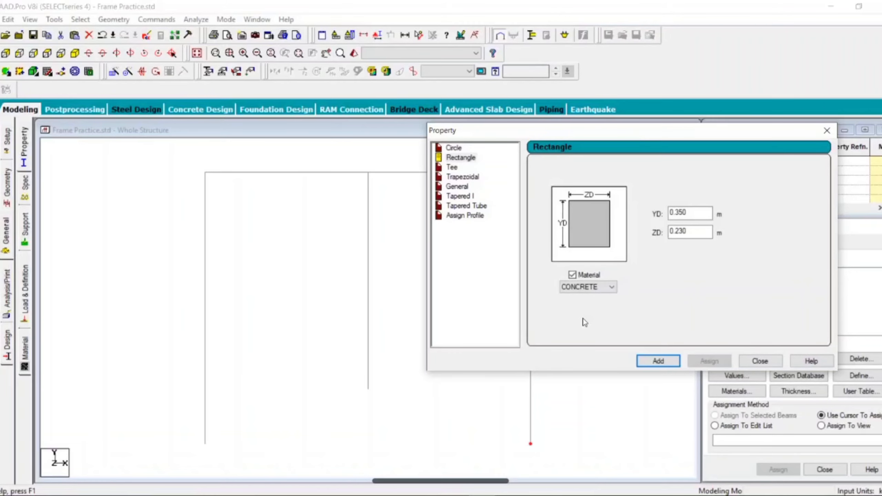
pyautogui.click(664, 365)
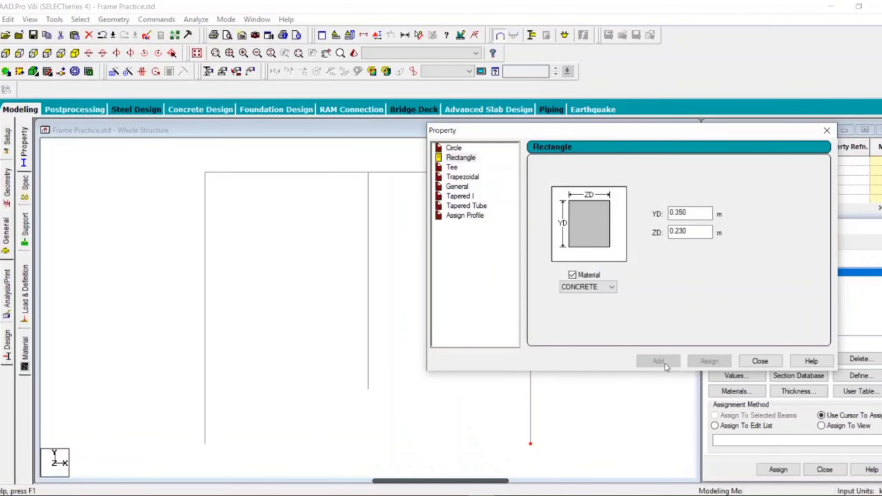
# Add a second rectangular concrete section with YD 0.40 m and ZD 0.40 m, and close the dialog
pyautogui.moveTo(644, 139); pyautogui.dragTo(470, 162)
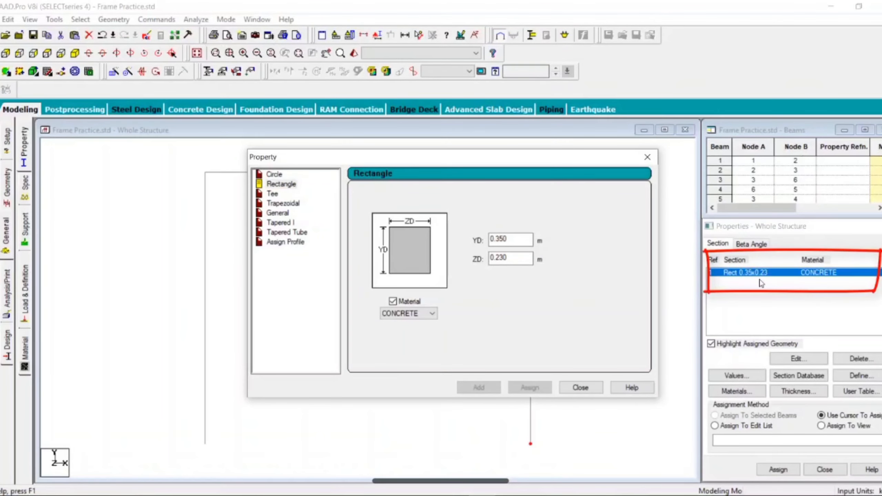
pyautogui.moveTo(452, 158)
pyautogui.mouseDown()
pyautogui.moveTo(580, 90)
pyautogui.moveTo(621, 86)
pyautogui.mouseUp()
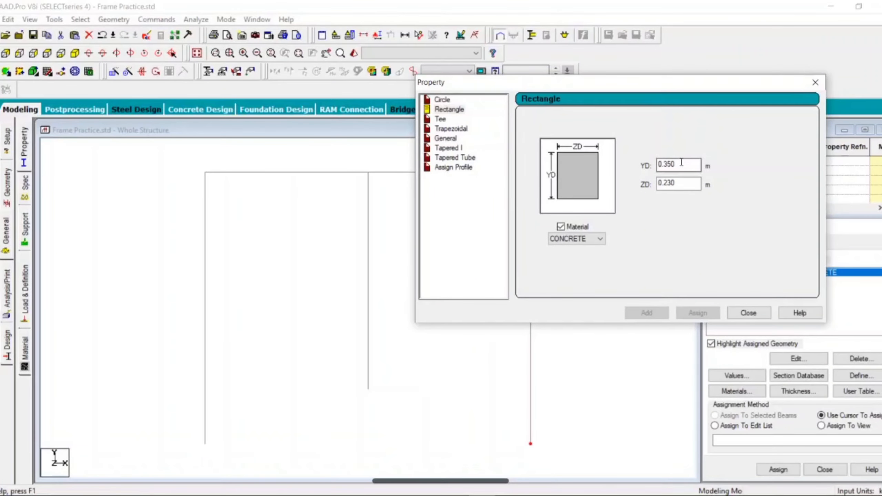
pyautogui.moveTo(681, 162); pyautogui.dragTo(629, 165)
pyautogui.write('0.3')
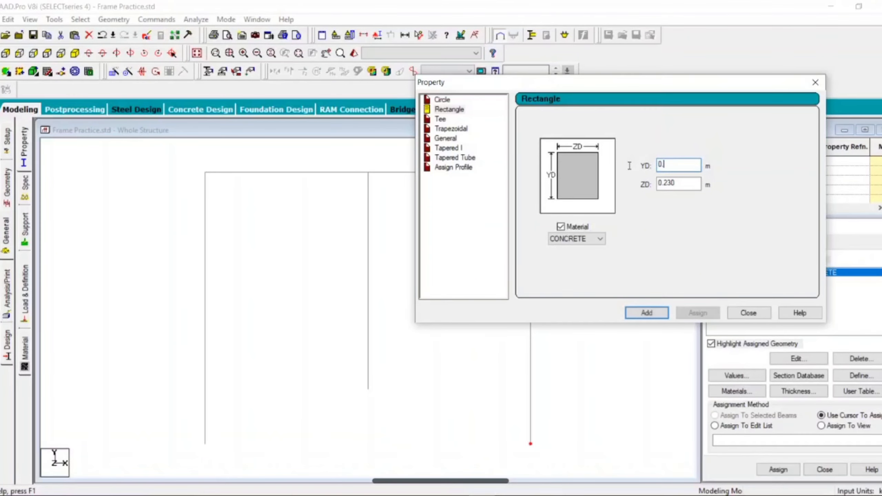
pyautogui.write('0.40')
pyautogui.moveTo(679, 182); pyautogui.dragTo(649, 187)
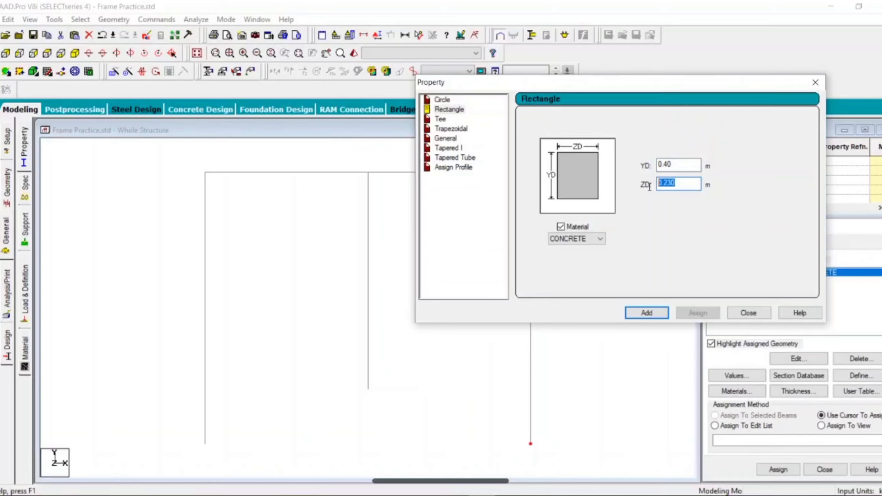
pyautogui.write('0.40')
pyautogui.click(647, 314)
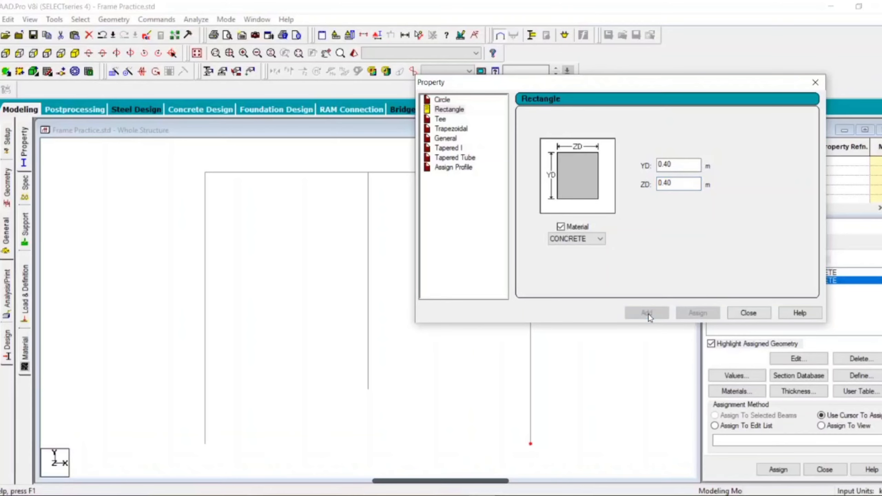
pyautogui.click(738, 314)
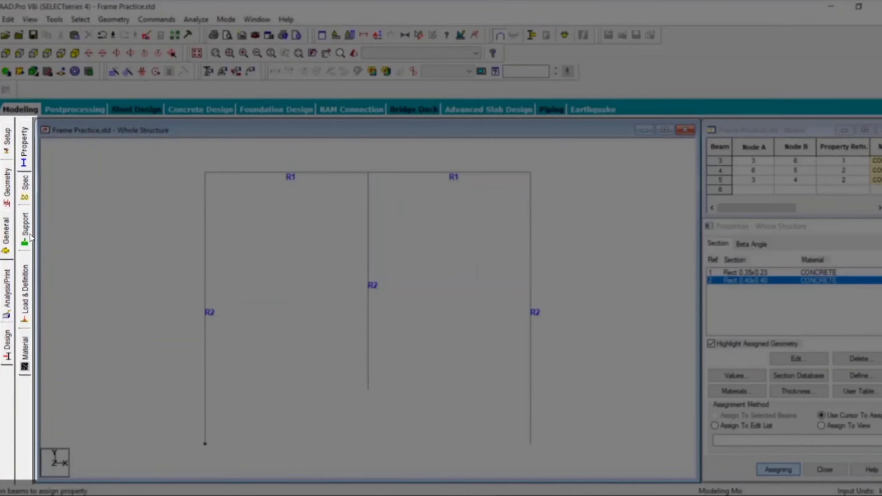
# Open the Support page and create a Fixed support
pyautogui.click(25, 232)
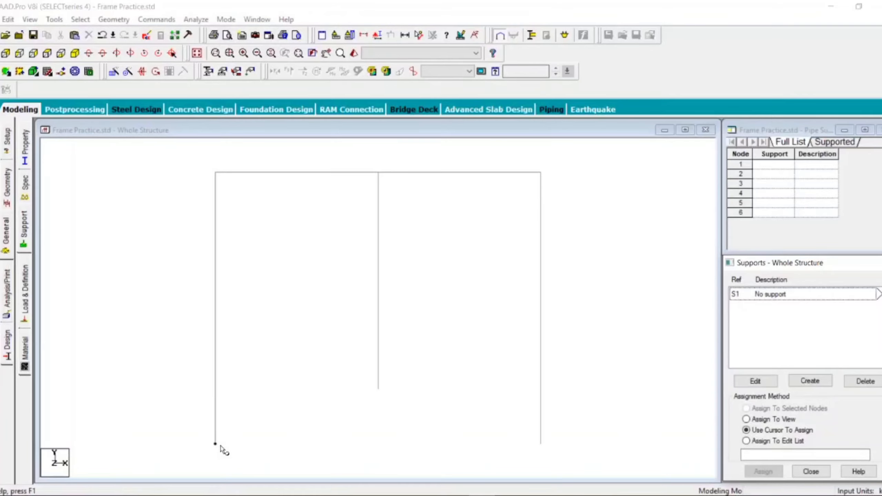
pyautogui.click(541, 444)
pyautogui.click(378, 387)
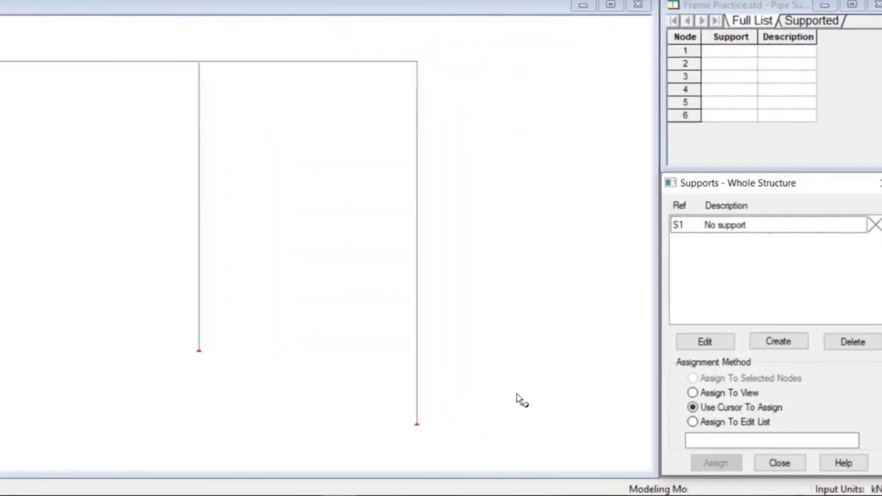
pyautogui.click(770, 337)
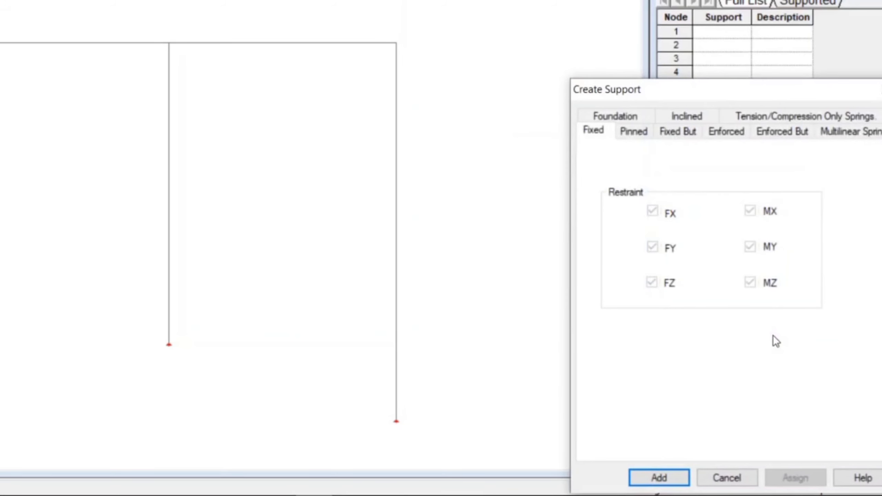
pyautogui.moveTo(653, 92); pyautogui.dragTo(606, 0)
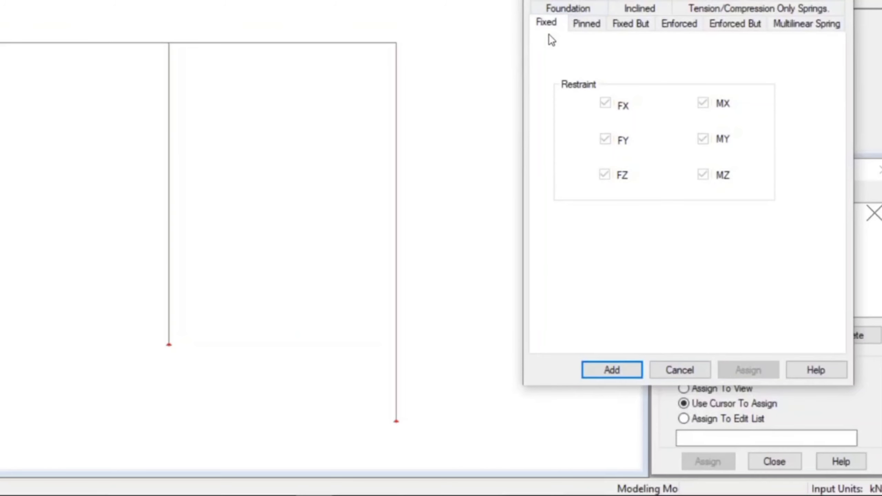
pyautogui.click(632, 374)
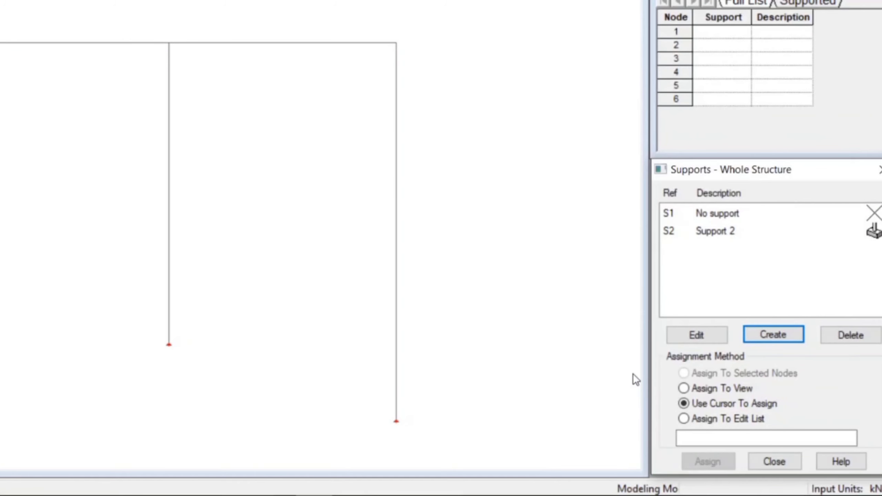
# Create a Pinned support restraining FX, FY and FZ
pyautogui.click(753, 334)
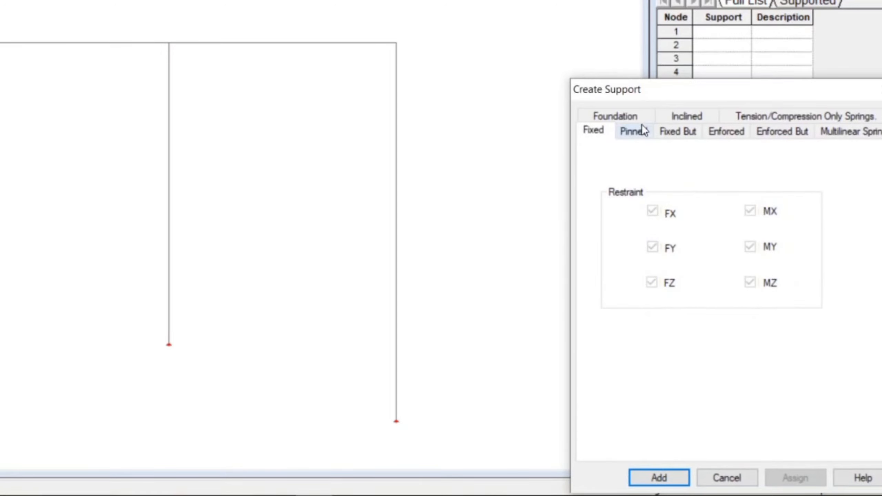
pyautogui.click(641, 128)
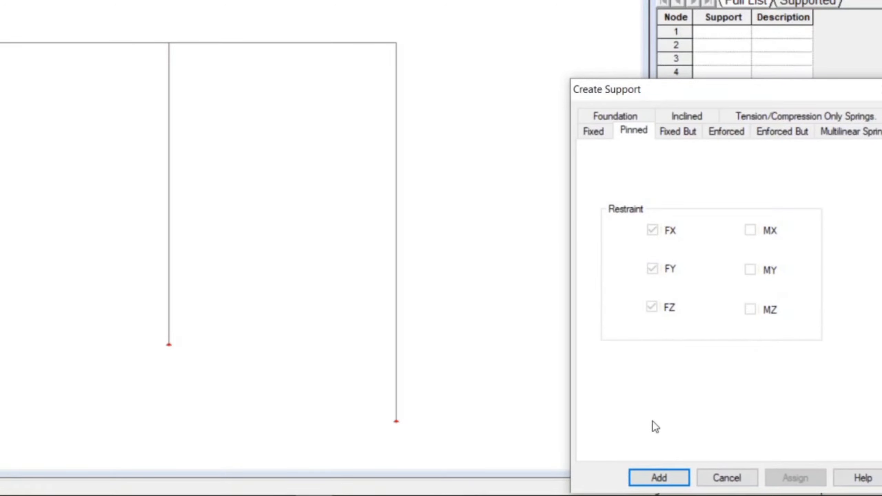
pyautogui.click(654, 478)
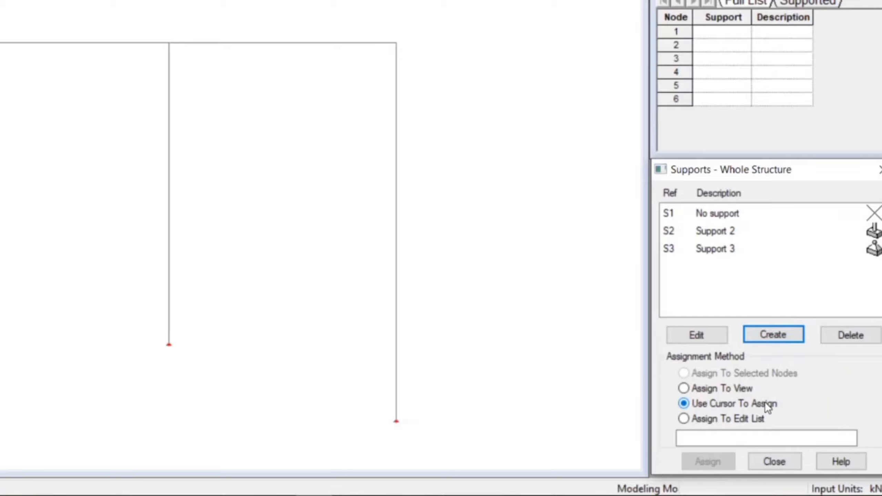
# Assign the fixed support (Support 2) to the outer column bases, nodes 1 and 5
pyautogui.click(712, 231)
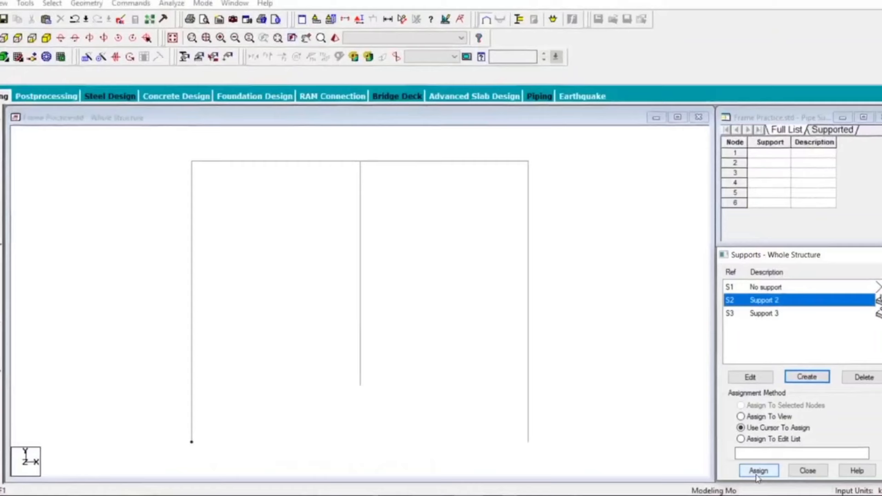
pyautogui.click(758, 472)
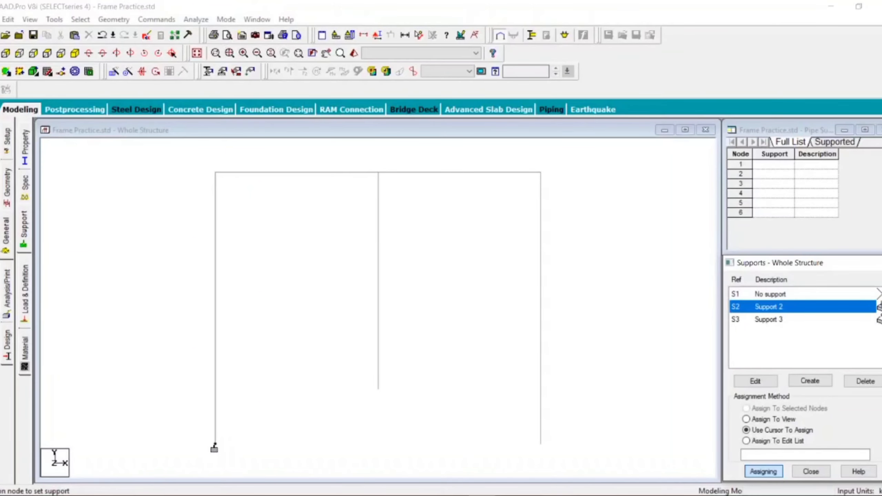
pyautogui.click(215, 448)
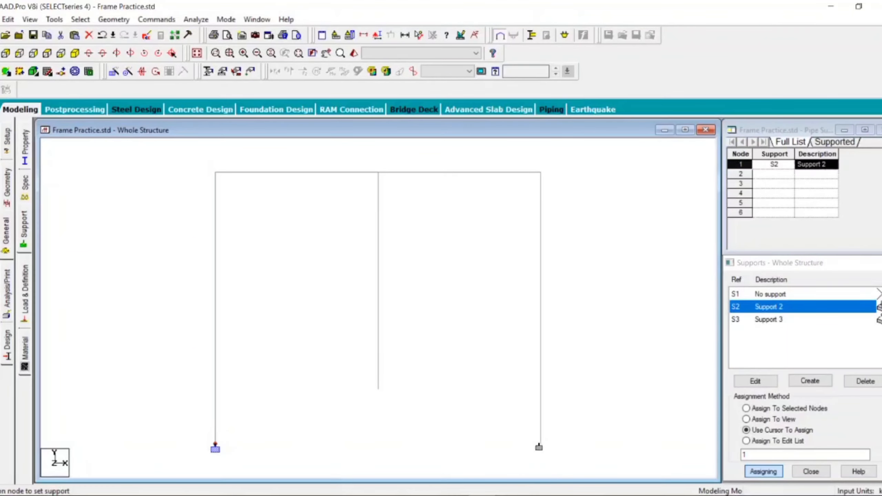
pyautogui.click(540, 448)
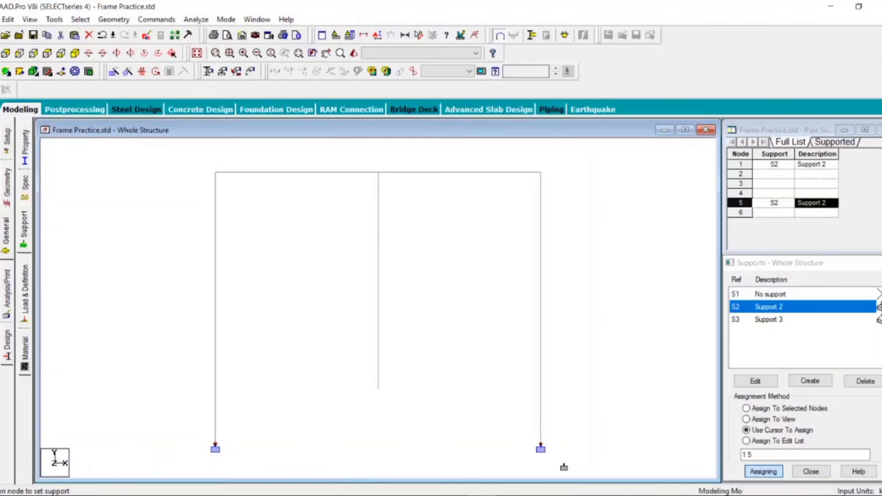
# Assign the pinned support (Support 3) to node 4 at the interior column base and accept the auto save
pyautogui.click(769, 319)
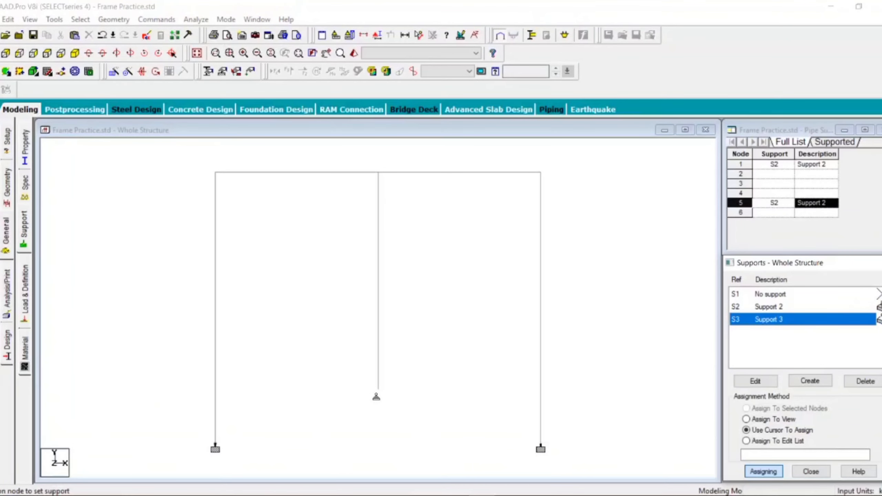
pyautogui.click(380, 391)
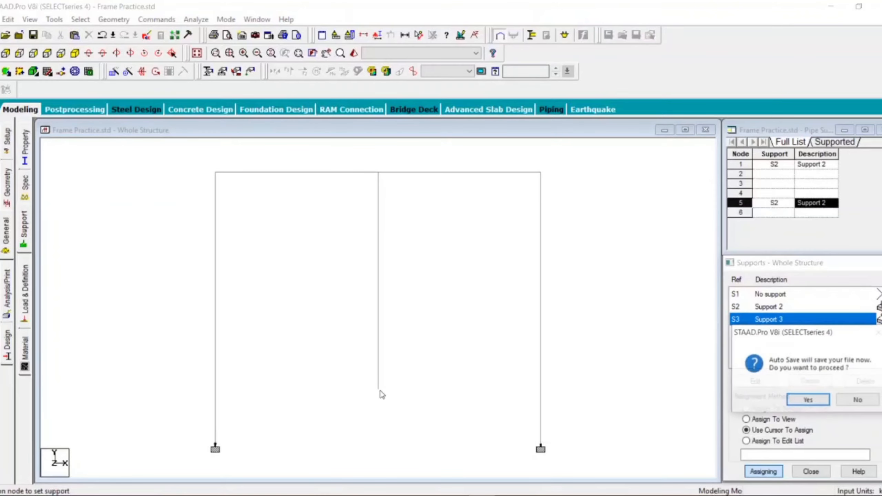
pyautogui.click(808, 400)
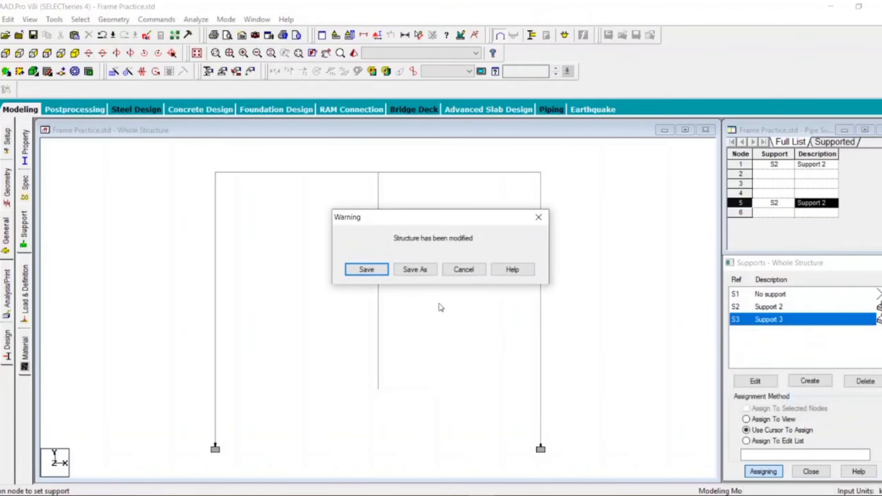
# Save the model and assign the pinned support to node 4 at the interior column base
pyautogui.click(363, 271)
pyautogui.click(377, 392)
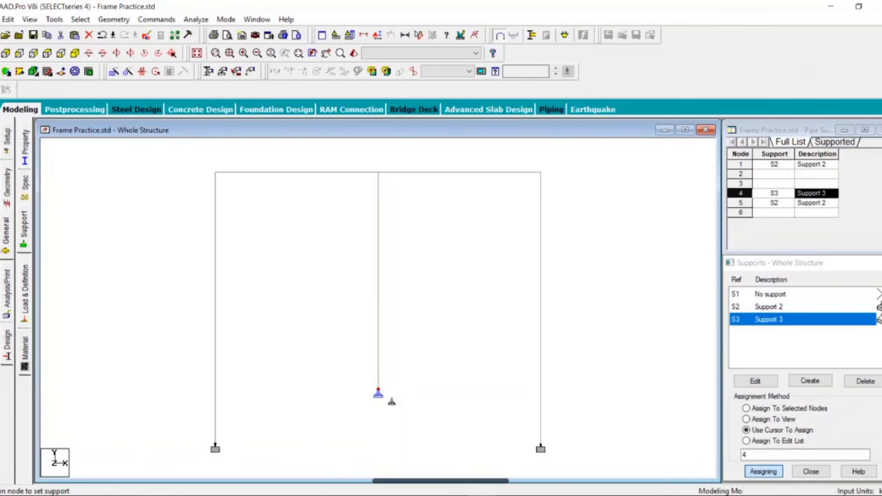
# Open Load & Definition and add primary load case 1 titled Dead with loading type Dead
pyautogui.click(23, 305)
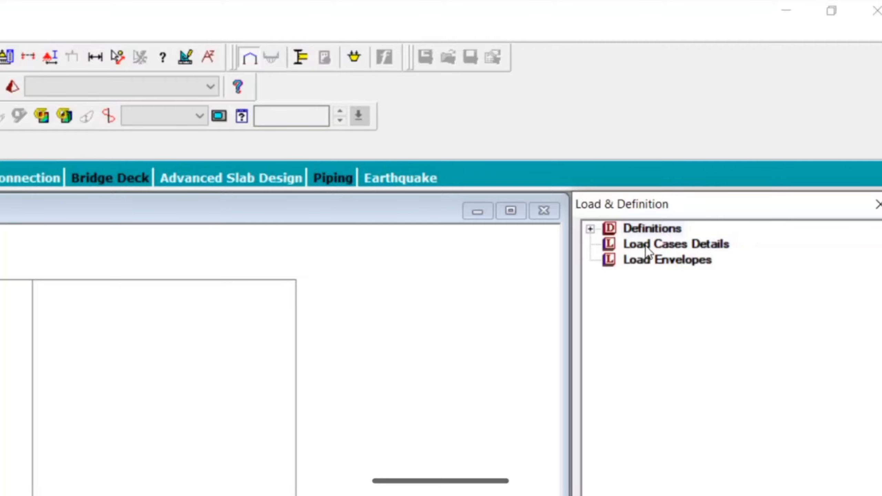
pyautogui.click(646, 247)
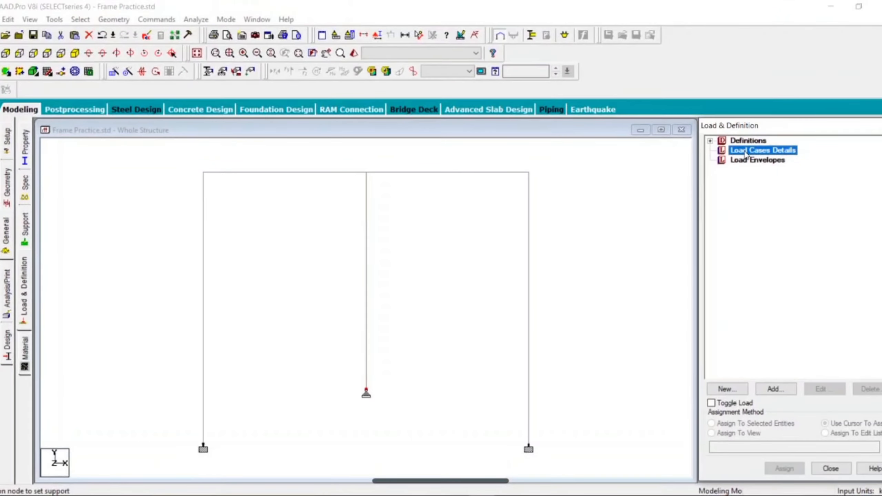
pyautogui.click(774, 388)
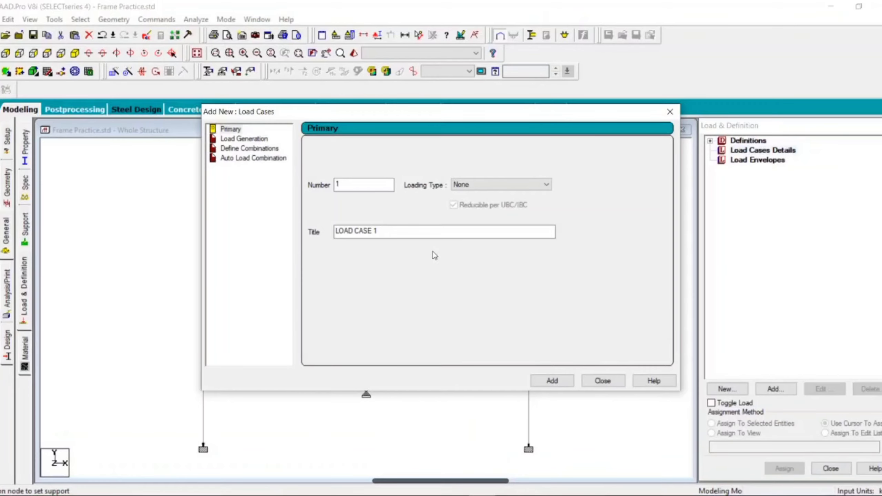
pyautogui.moveTo(357, 234); pyautogui.dragTo(302, 236)
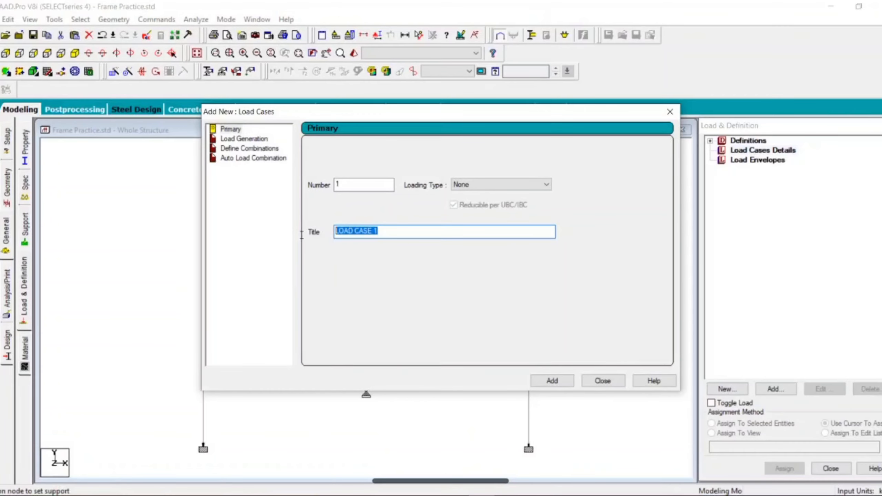
pyautogui.write('Dead')
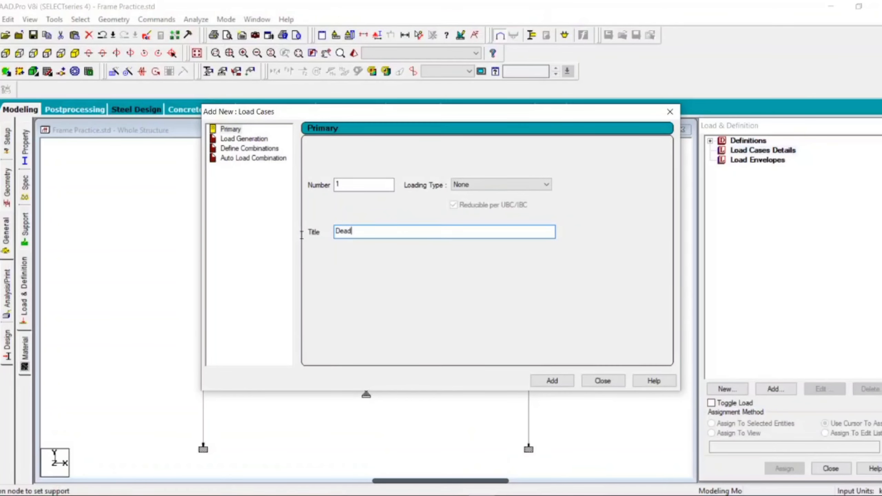
pyautogui.click(491, 185)
pyautogui.click(491, 196)
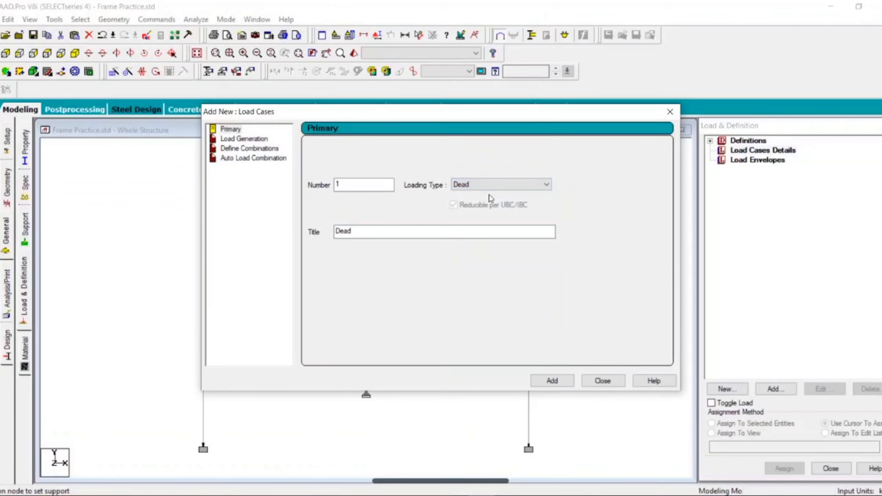
pyautogui.click(552, 381)
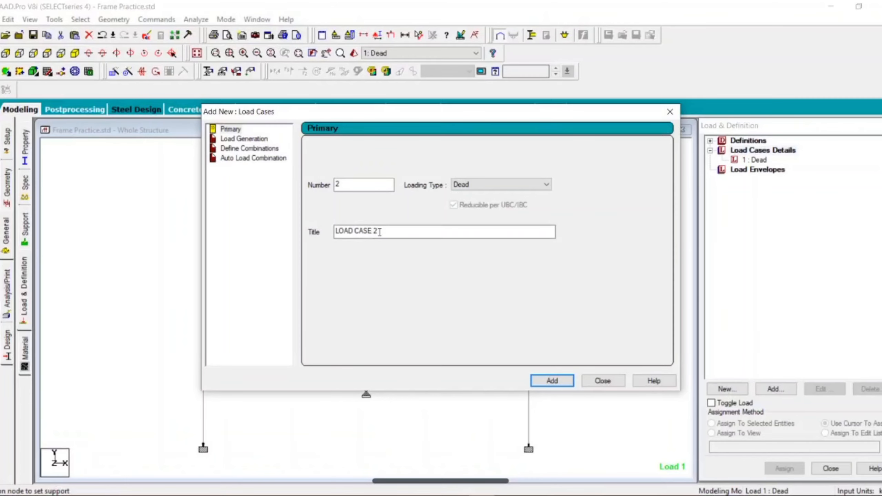
# Add primary load case 2 titled Live with loading type Live, then close the load case dialog
pyautogui.moveTo(379, 233); pyautogui.dragTo(313, 233)
pyautogui.write('Live')
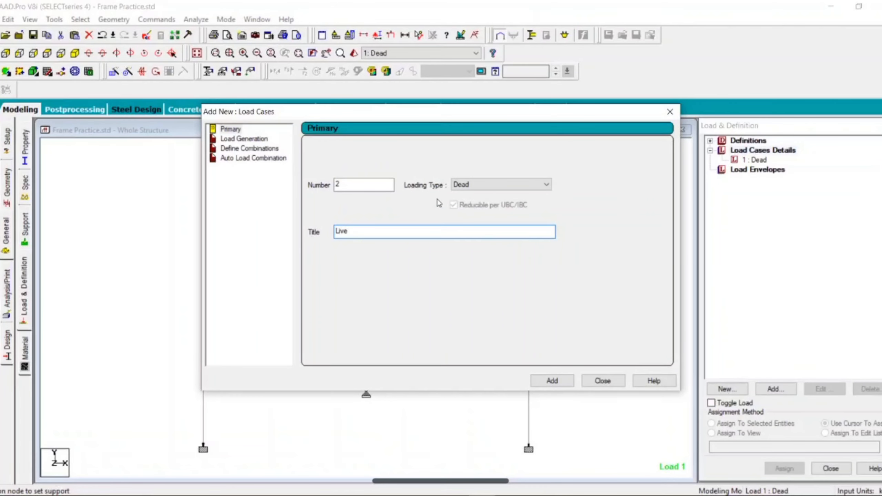
pyautogui.click(458, 184)
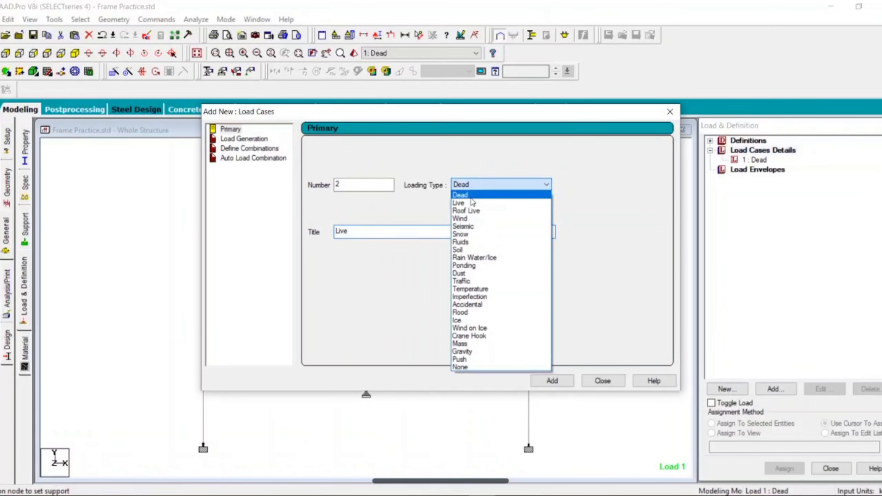
pyautogui.click(471, 202)
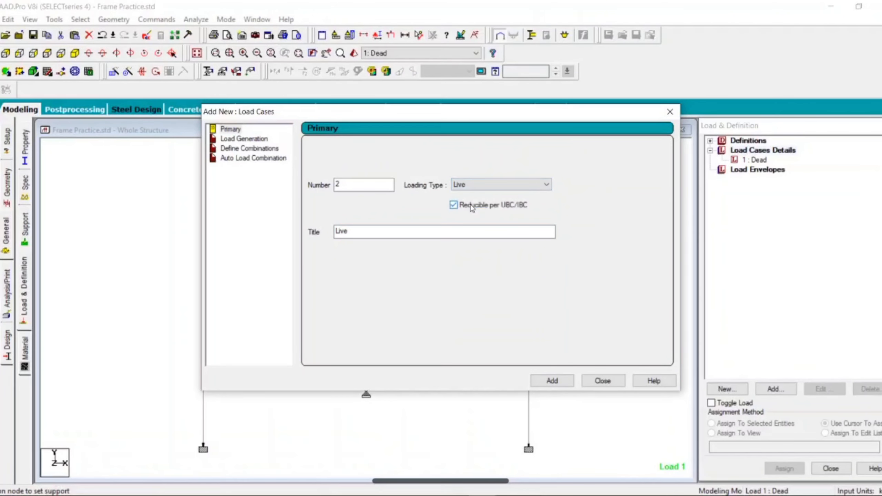
pyautogui.click(552, 381)
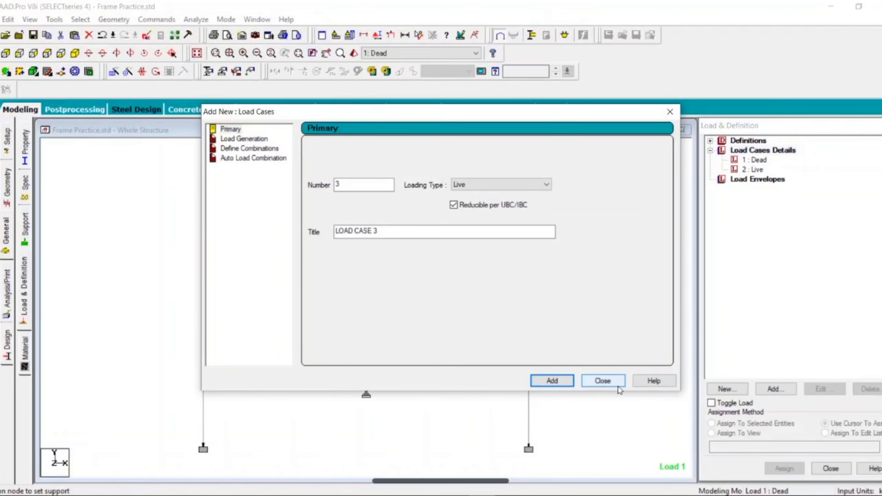
pyautogui.click(619, 386)
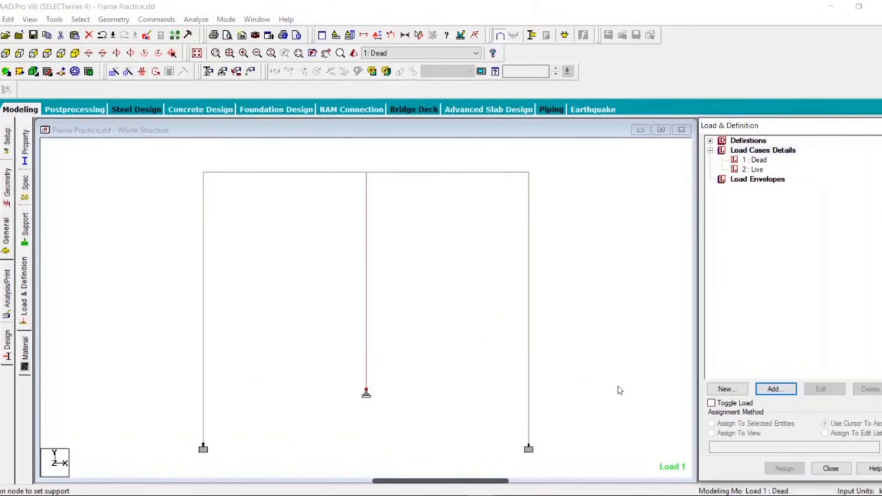
# Select the Dead load case, then in SketchBook Pro annotate the 10 kN point load and the side load as Dead
pyautogui.click(759, 161)
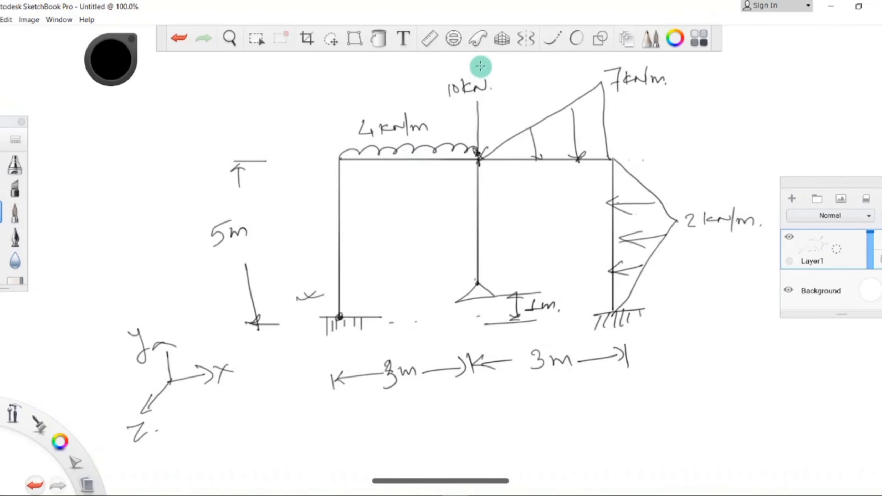
pyautogui.moveTo(485, 68); pyautogui.dragTo(568, 67)
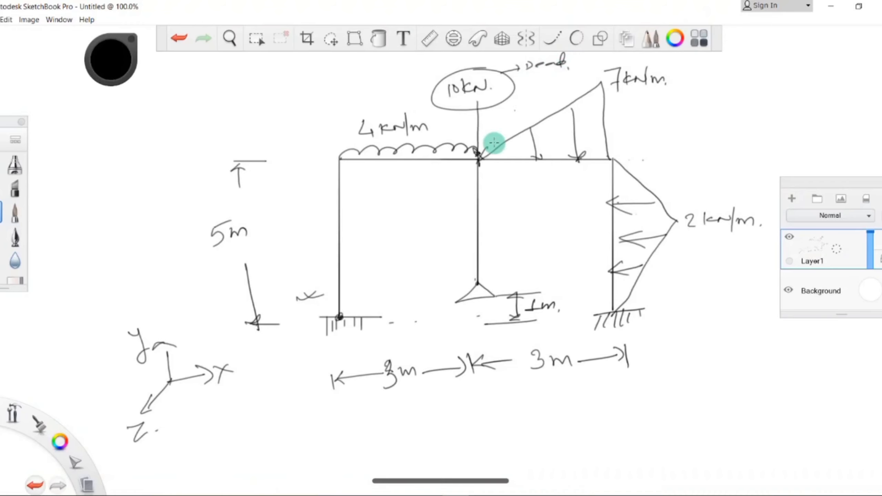
pyautogui.moveTo(662, 182)
pyautogui.mouseDown()
pyautogui.moveTo(721, 173)
pyautogui.moveTo(701, 182)
pyautogui.mouseUp()
pyautogui.moveTo(755, 155)
pyautogui.mouseDown()
pyautogui.moveTo(757, 176)
pyautogui.moveTo(737, 168)
pyautogui.mouseUp()
pyautogui.click(437, 166)
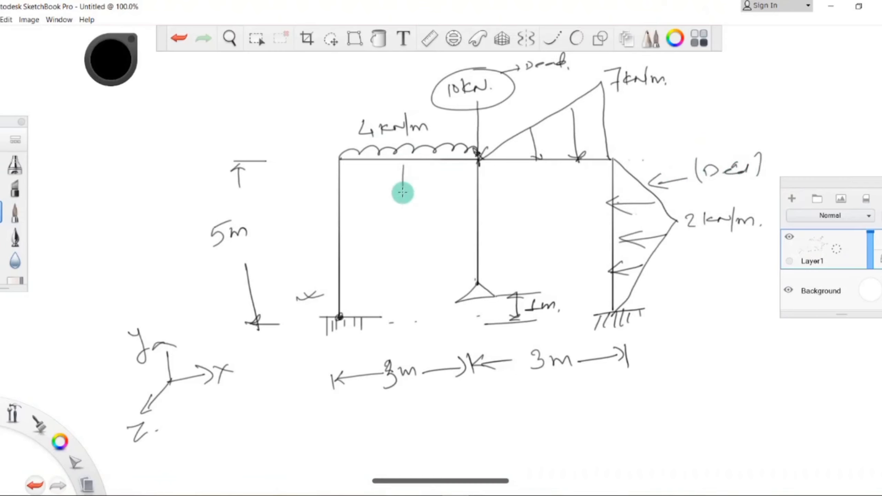
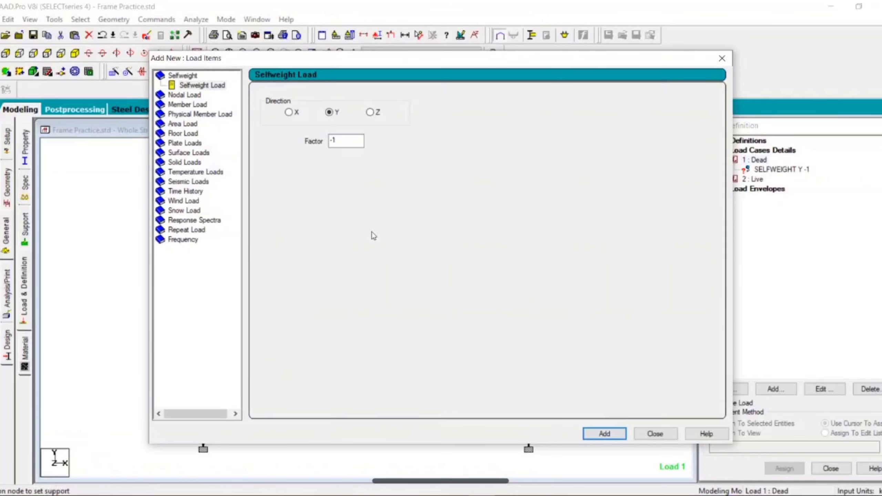
# Add a concentrated member force of -10 kN in GY at d1 = 3 m to the Dead load case
pyautogui.doubleClick(180, 107)
pyautogui.click(180, 107)
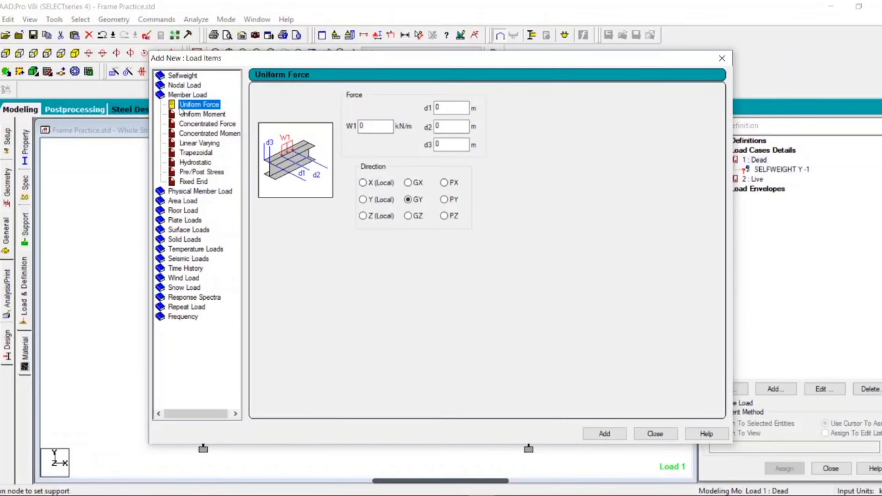
pyautogui.click(225, 125)
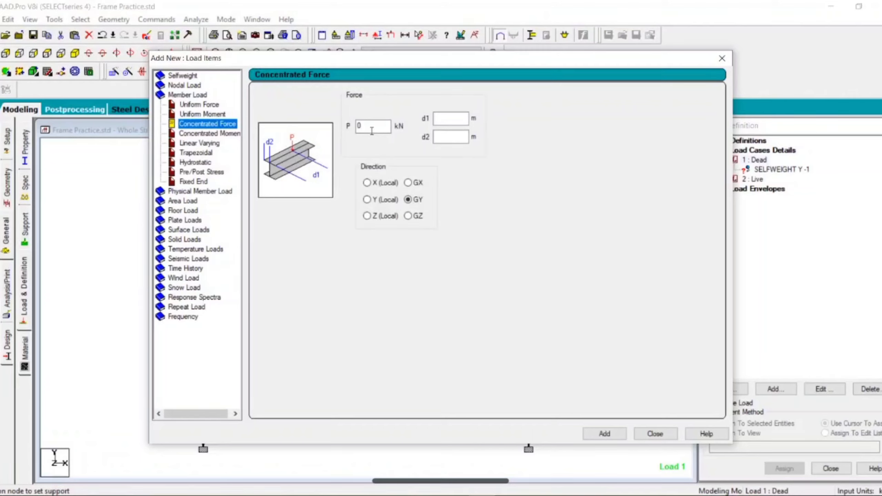
pyautogui.doubleClick(371, 128)
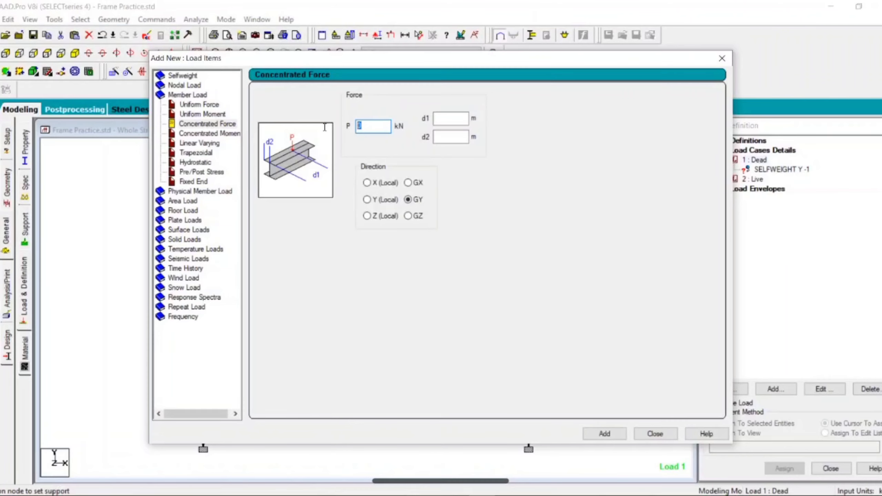
pyautogui.write('-10')
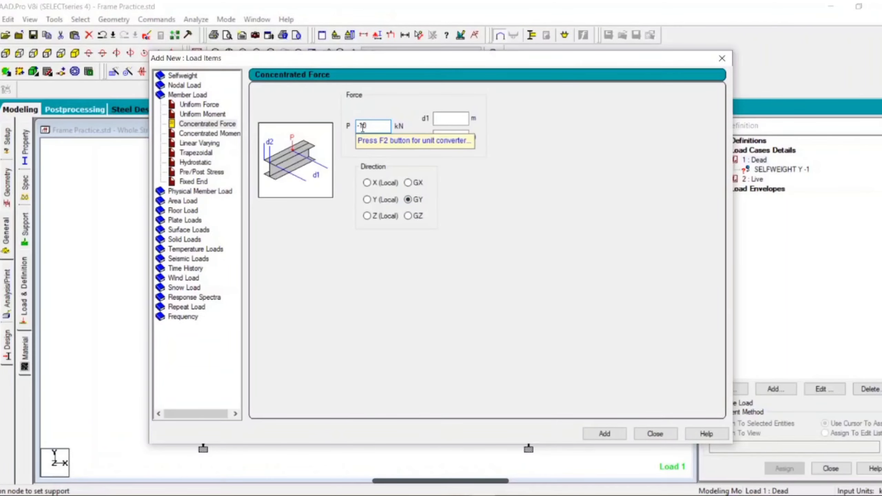
pyautogui.click(455, 495)
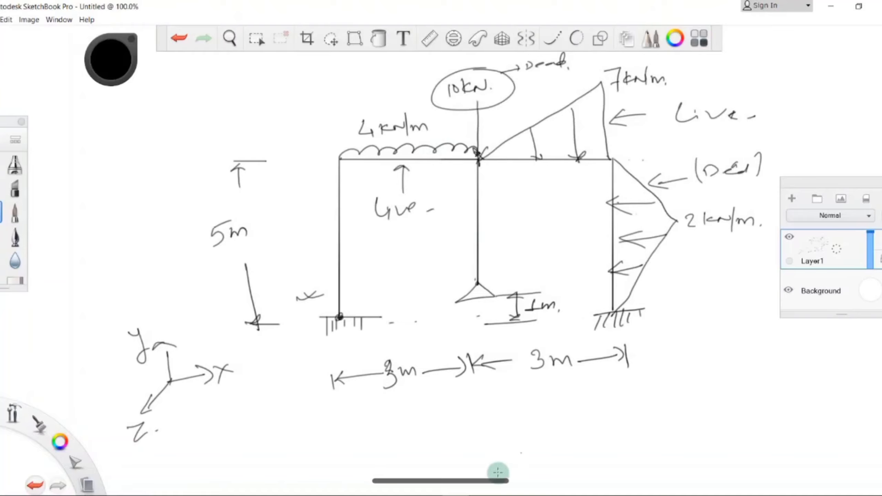
pyautogui.click(482, 487)
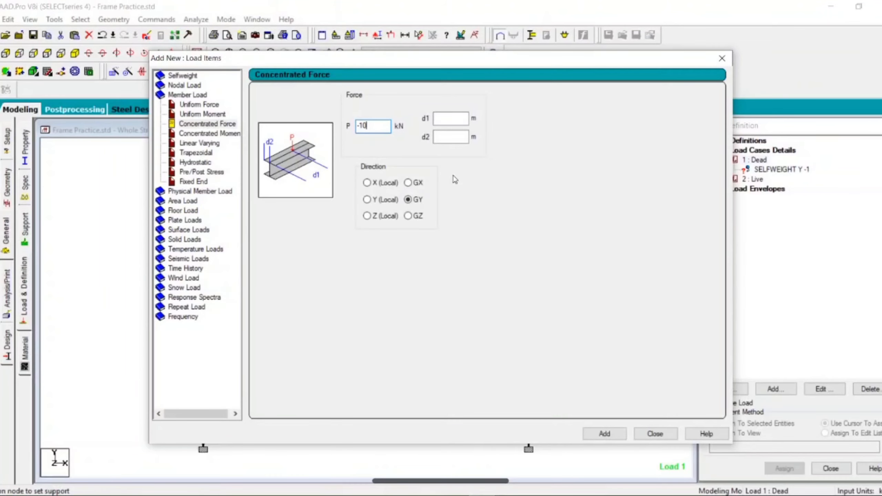
pyautogui.click(446, 122)
pyautogui.click(605, 433)
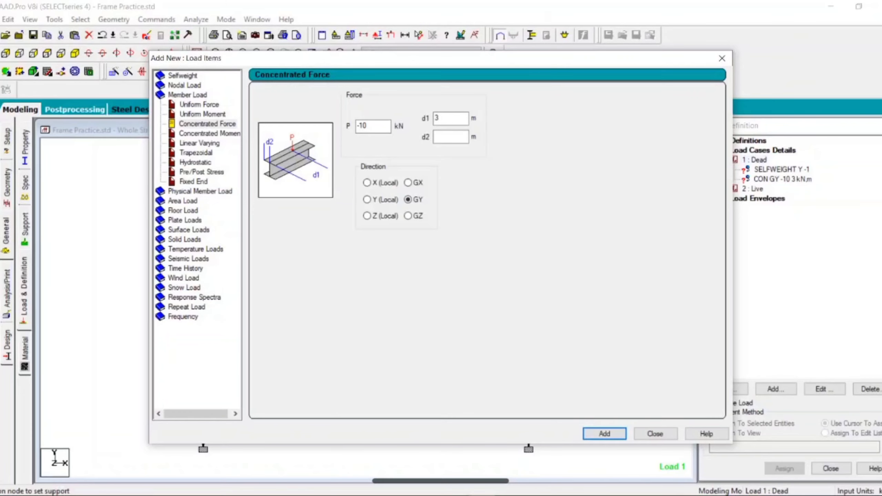
# Add a linear varying triangular load with W3 = -2 kN/m in local X to the Dead case, then close the dialog
pyautogui.click(457, 495)
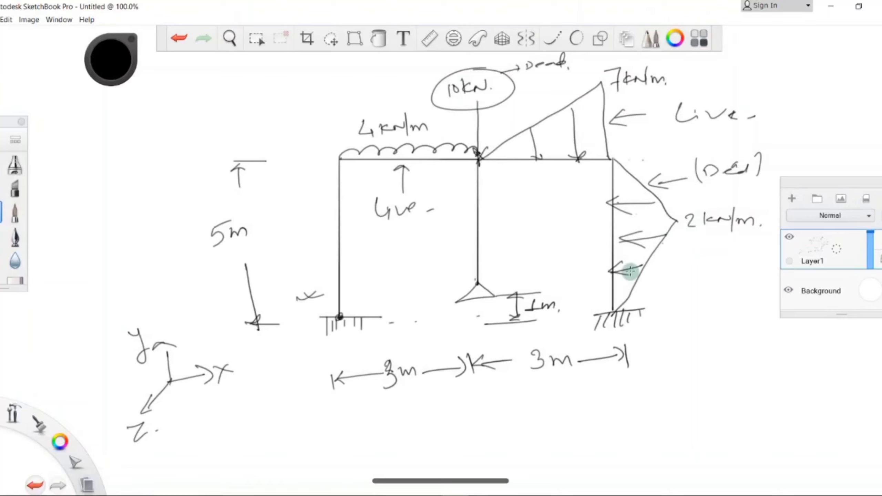
pyautogui.click(481, 486)
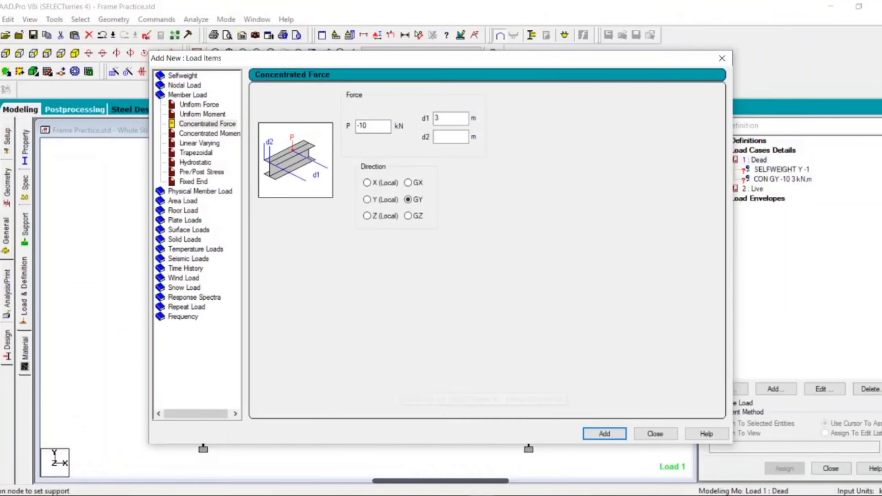
pyautogui.click(206, 145)
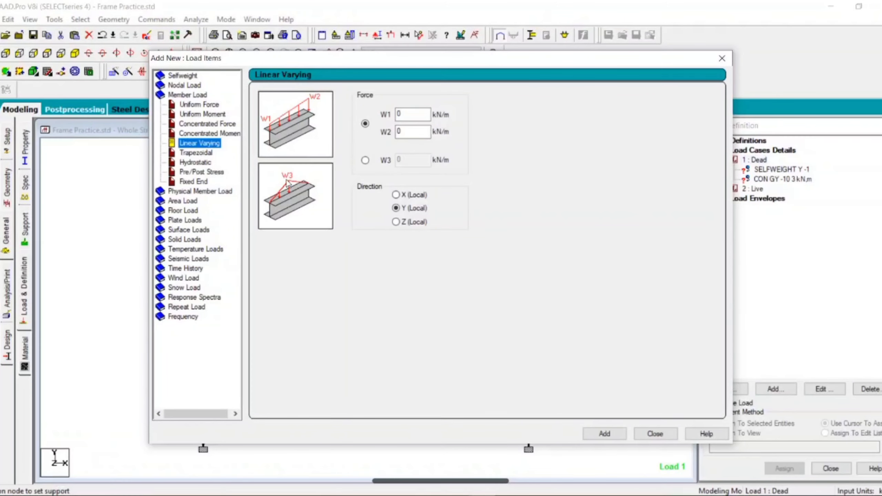
pyautogui.click(365, 160)
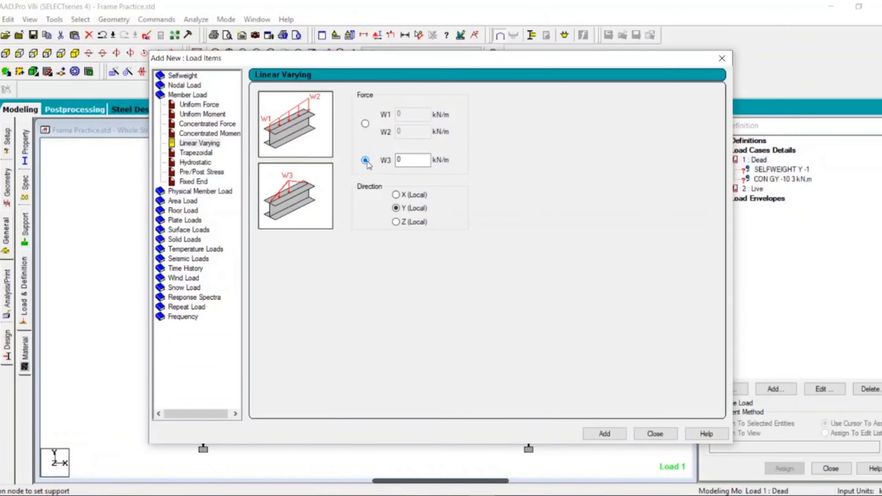
pyautogui.doubleClick(400, 160)
pyautogui.click(457, 495)
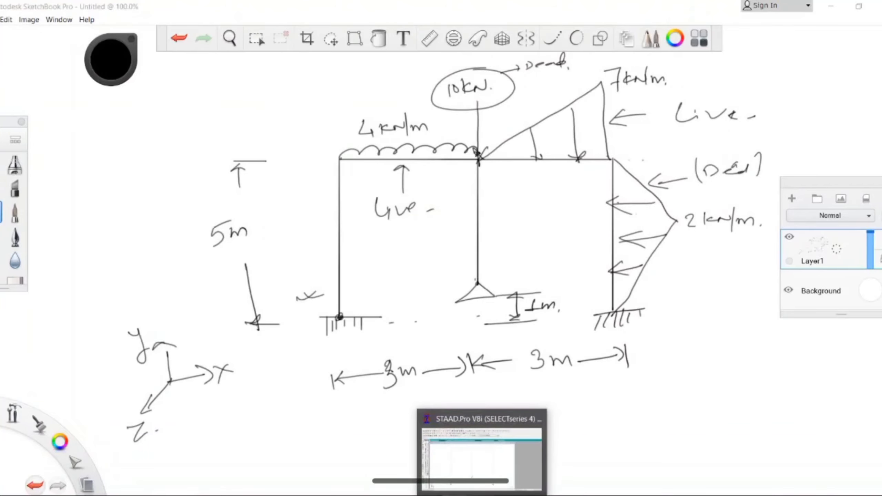
pyautogui.click(483, 495)
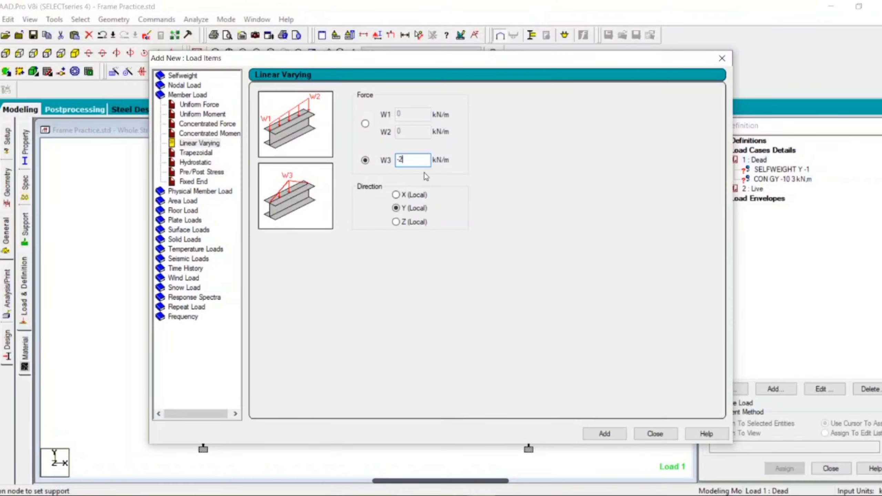
pyautogui.click(401, 197)
pyautogui.click(613, 435)
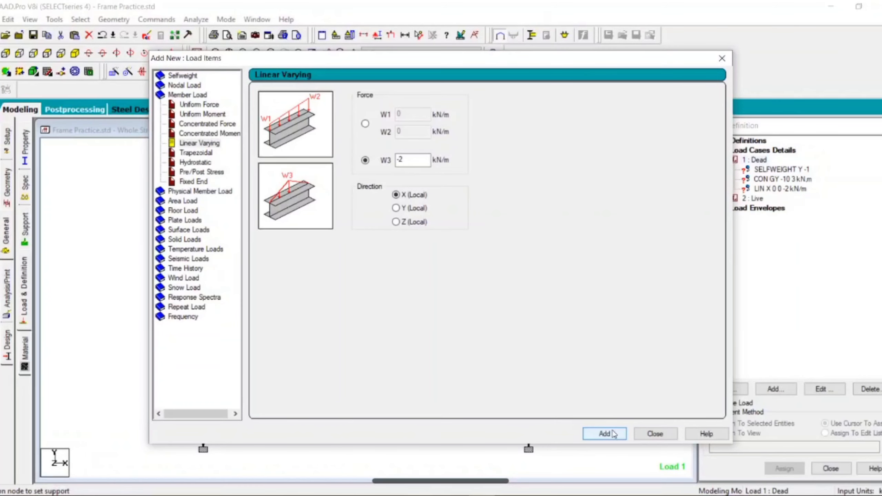
pyautogui.click(655, 434)
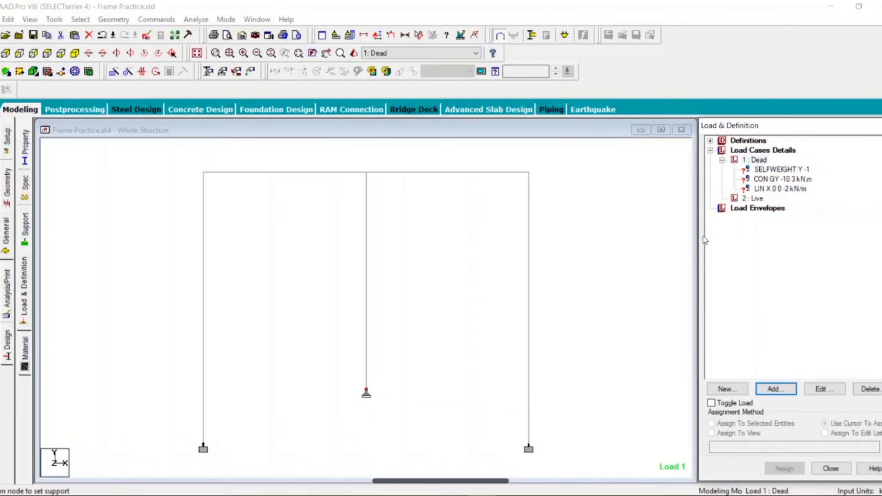
# Save the model and add a uniform member force of -4 kN/m in GY to the Live load case
pyautogui.click(753, 199)
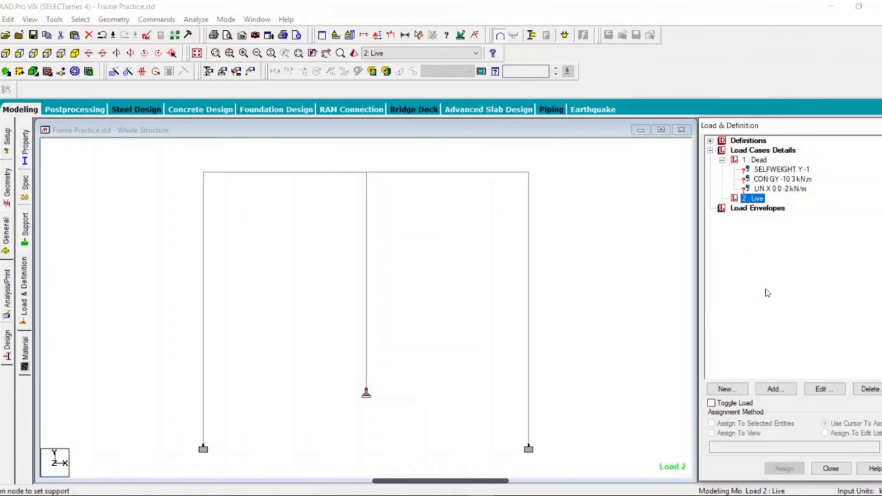
pyautogui.click(775, 388)
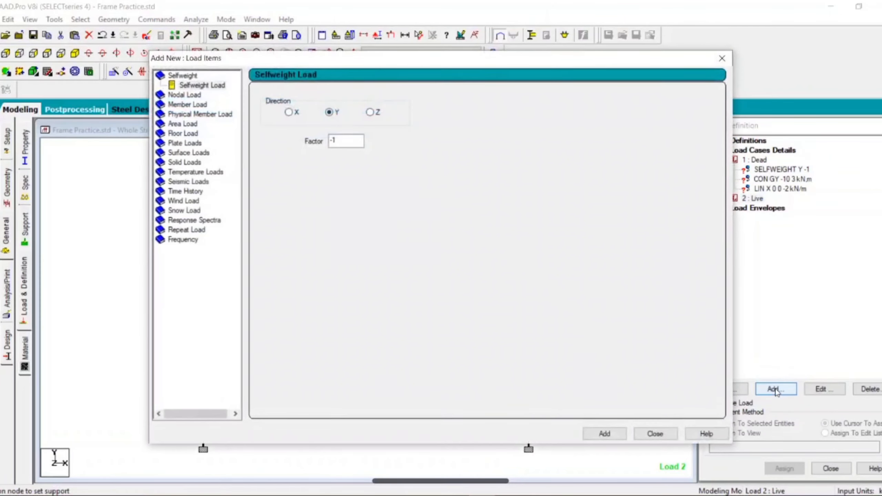
pyautogui.click(455, 490)
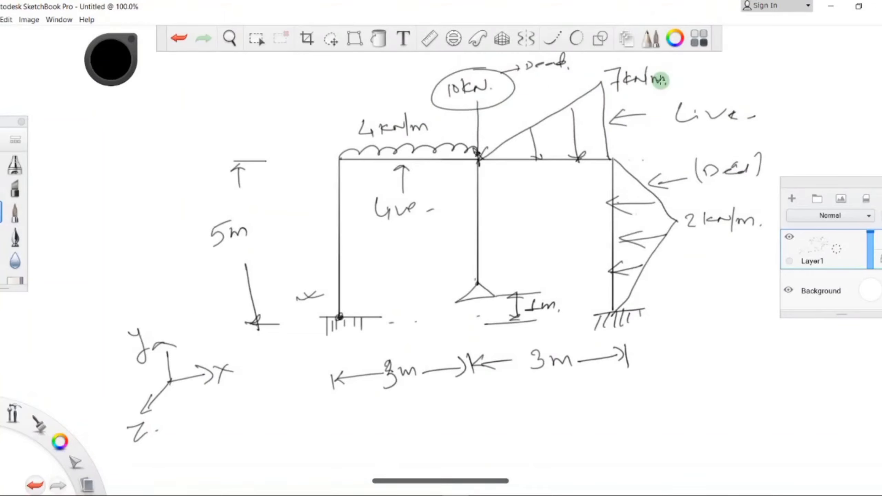
pyautogui.moveTo(486, 495)
pyautogui.click(482, 451)
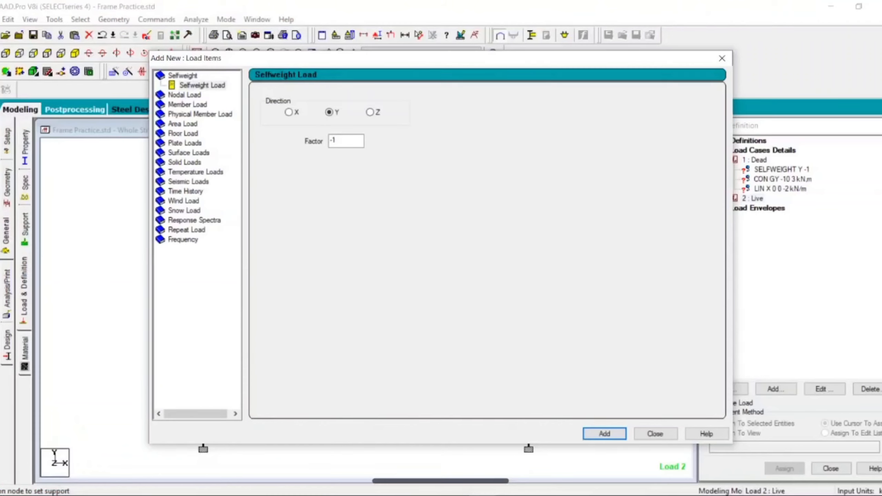
pyautogui.click(187, 105)
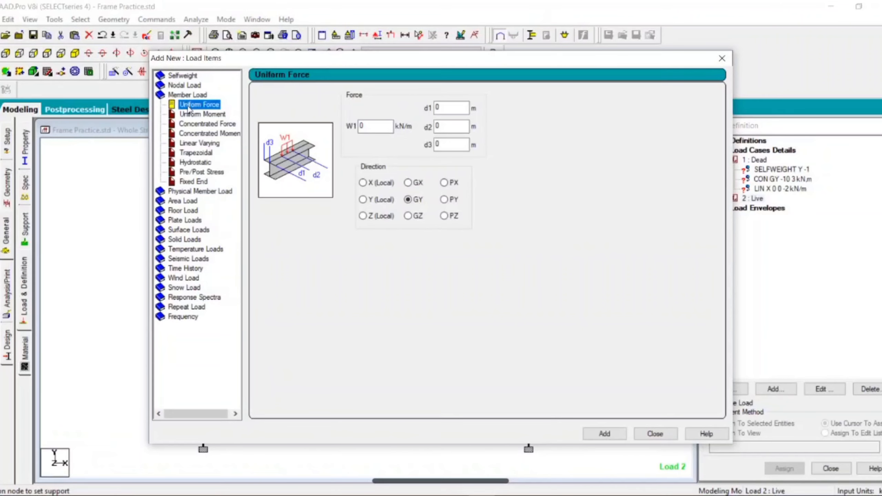
pyautogui.click(367, 131)
pyautogui.moveTo(366, 129); pyautogui.dragTo(351, 125)
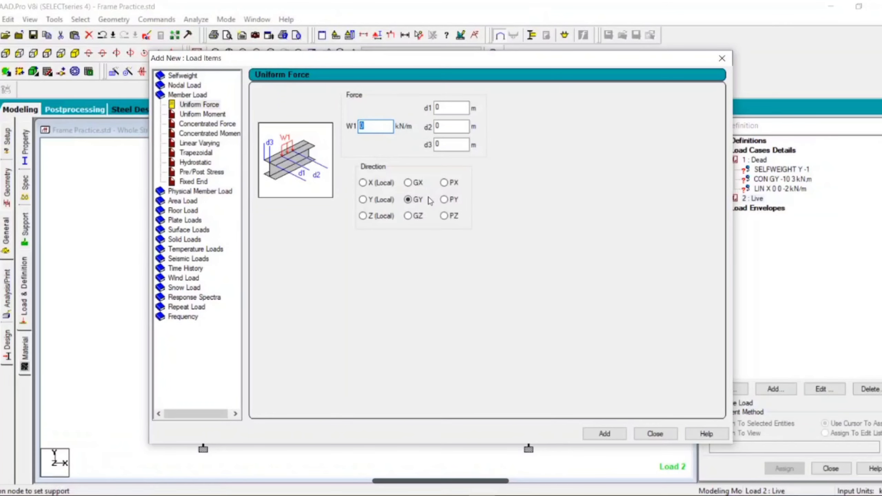
pyautogui.write('-4')
pyautogui.click(458, 452)
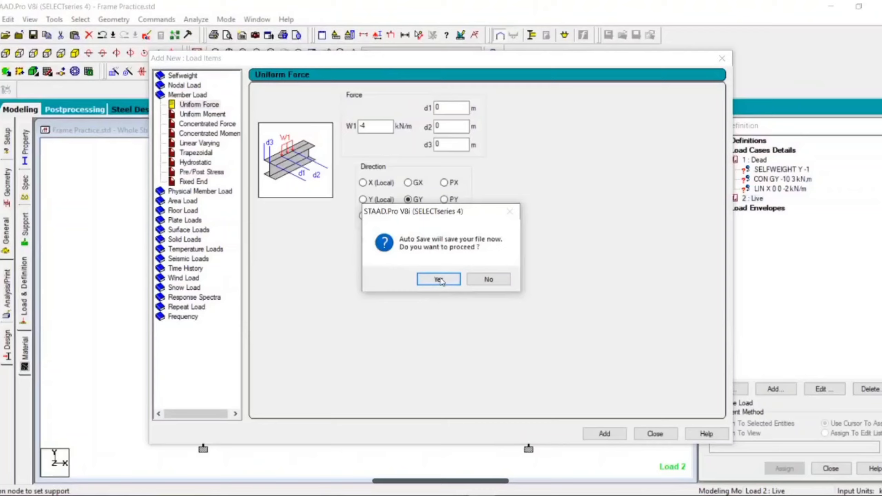
pyautogui.click(441, 281)
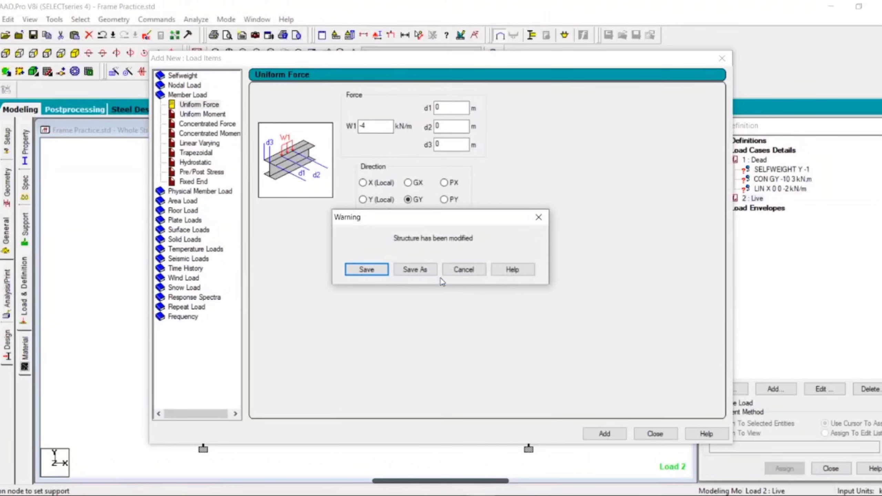
pyautogui.click(371, 268)
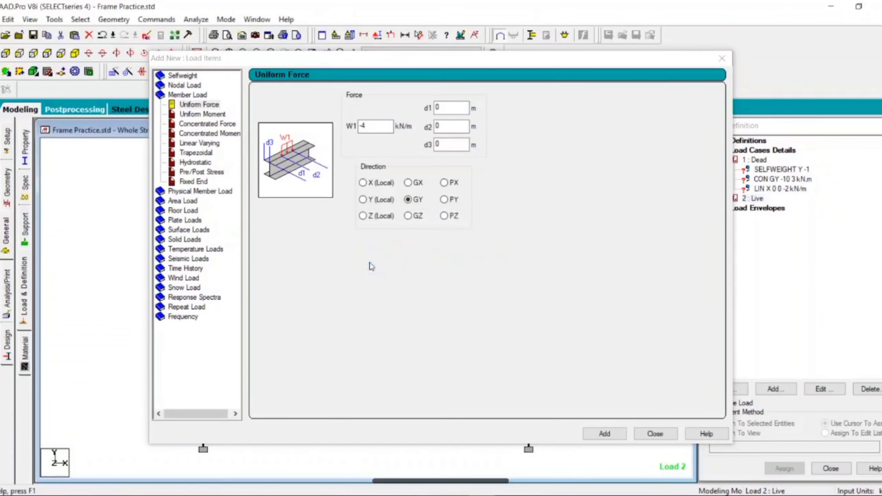
pyautogui.click(359, 126)
pyautogui.click(599, 431)
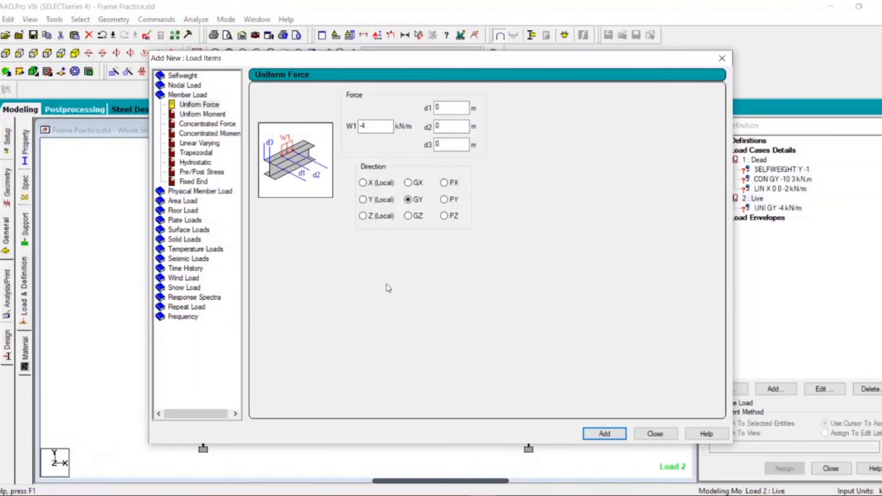
# Add a linear varying load with W1 = 0 and W2 = -7 kN/m in local Y to the Live case, then close the dialog
pyautogui.click(209, 142)
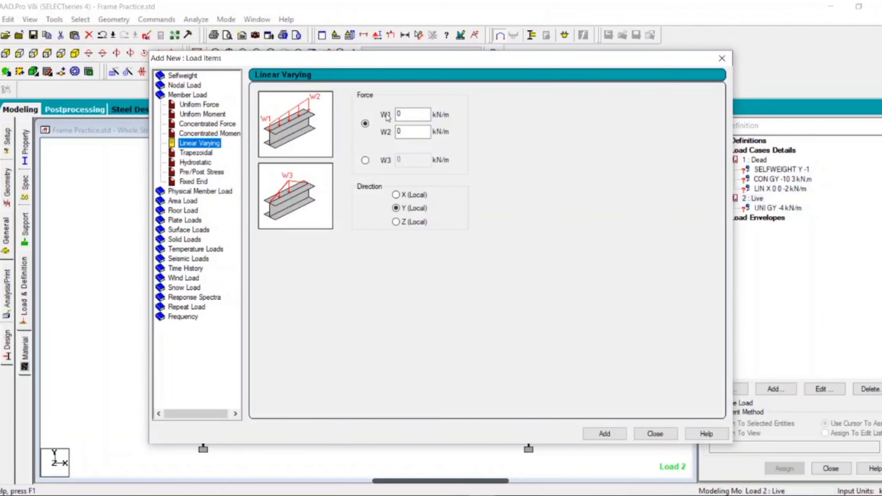
pyautogui.click(486, 495)
pyautogui.moveTo(410, 134); pyautogui.dragTo(394, 132)
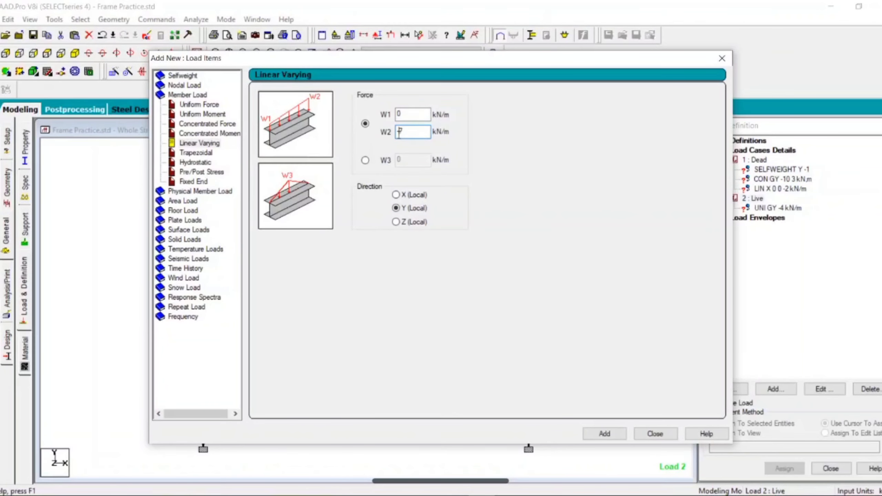
pyautogui.click(603, 435)
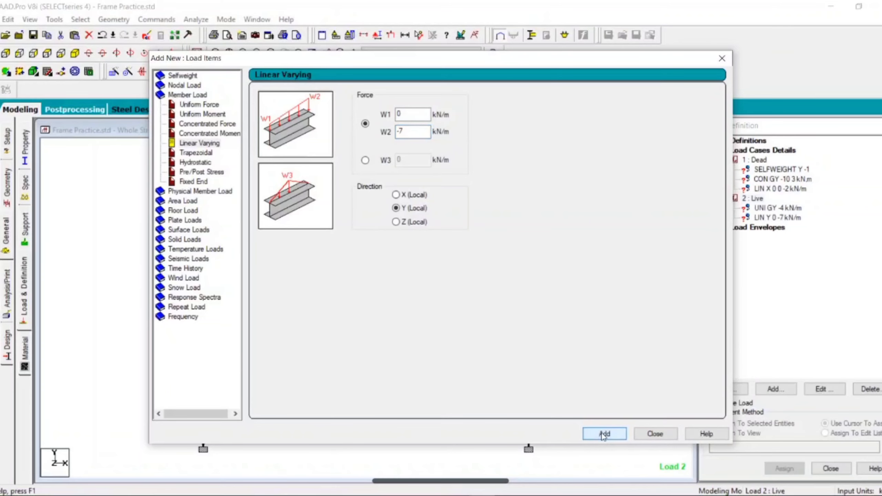
pyautogui.click(655, 435)
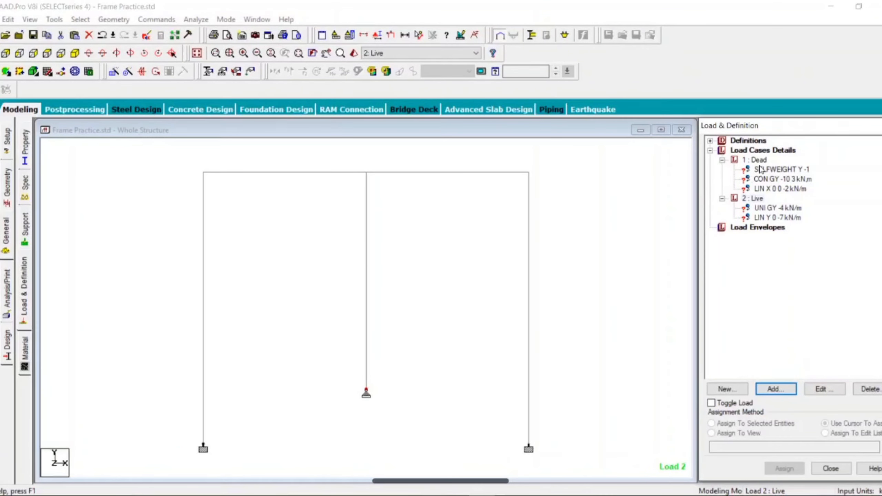
# Assign the Dead case self-weight load to the whole structure in view
pyautogui.click(798, 170)
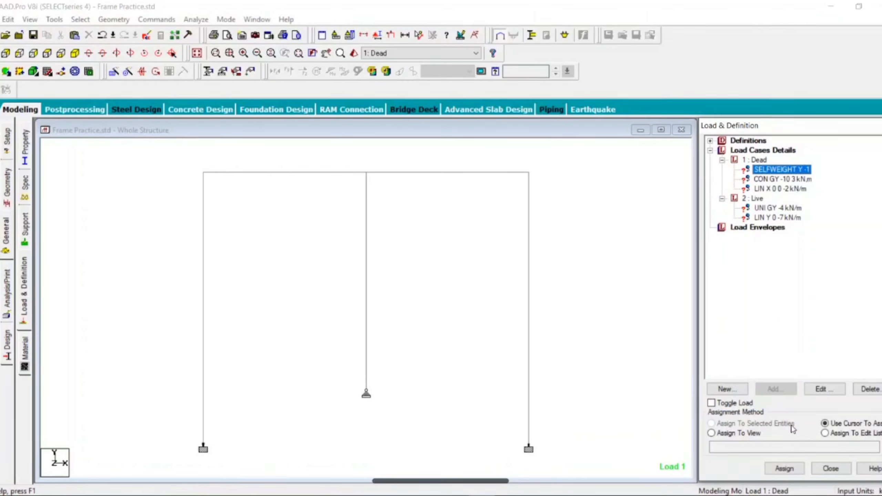
pyautogui.click(739, 433)
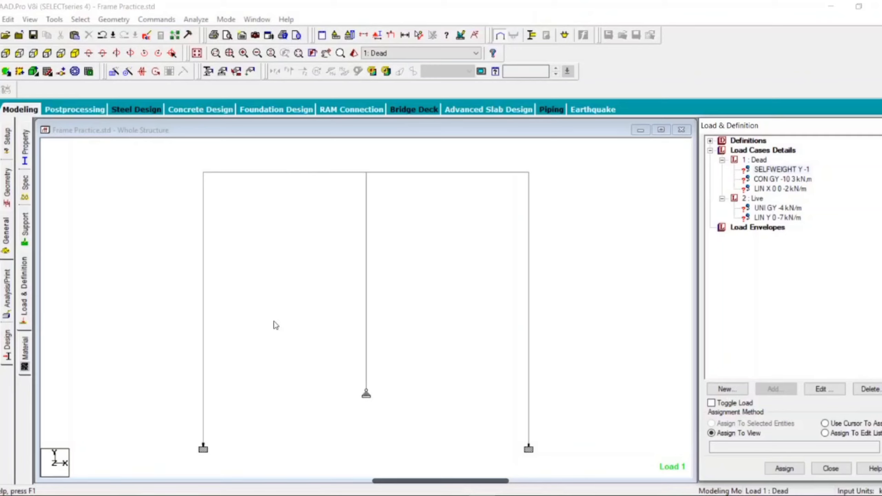
pyautogui.click(783, 470)
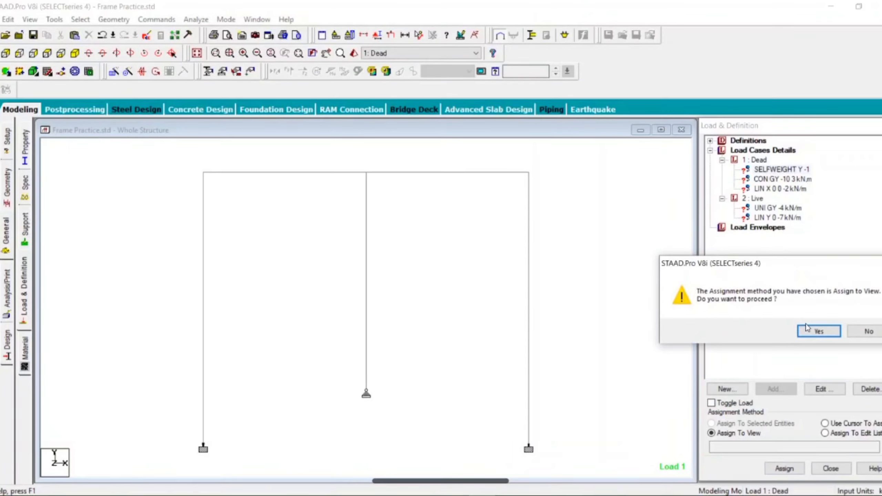
pyautogui.click(815, 333)
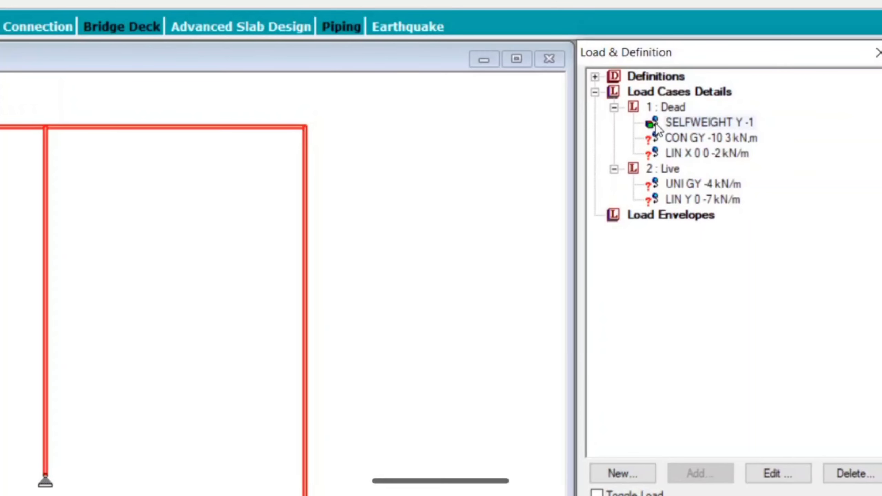
# Assign the Dead case concentrated GY load of -10 kN at 3 m to the selected left-bay roof beam
pyautogui.click(687, 143)
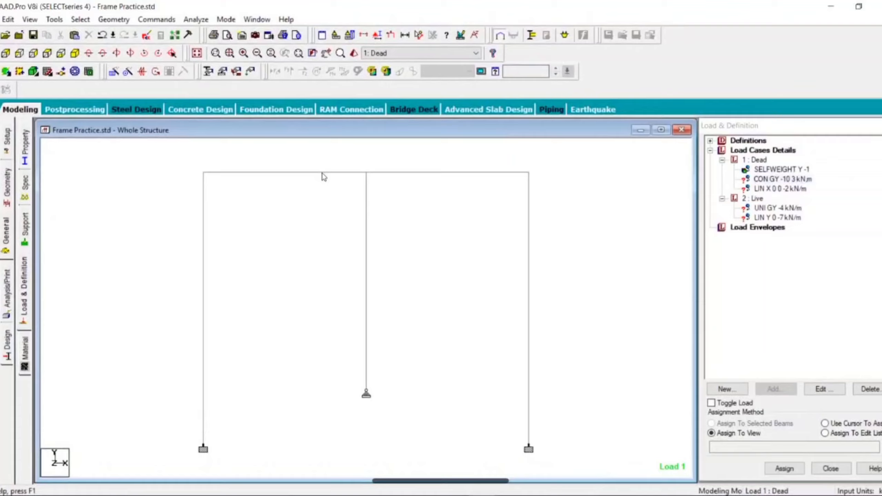
pyautogui.click(61, 140)
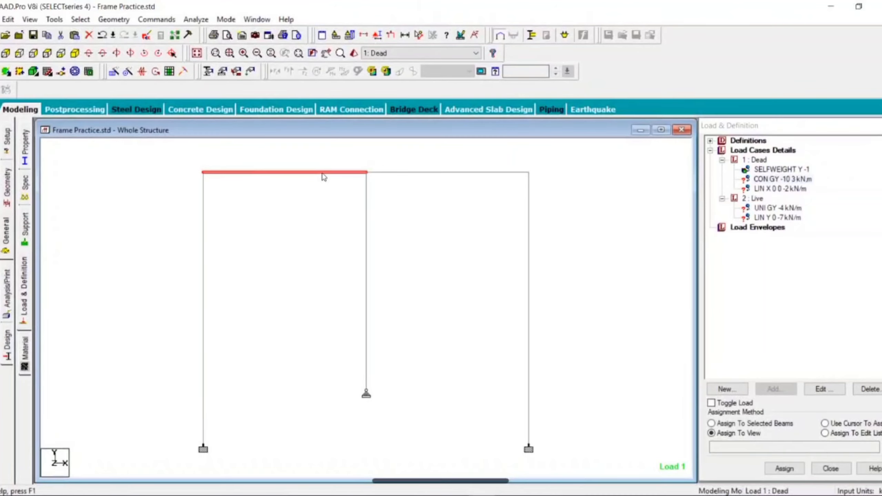
pyautogui.click(769, 179)
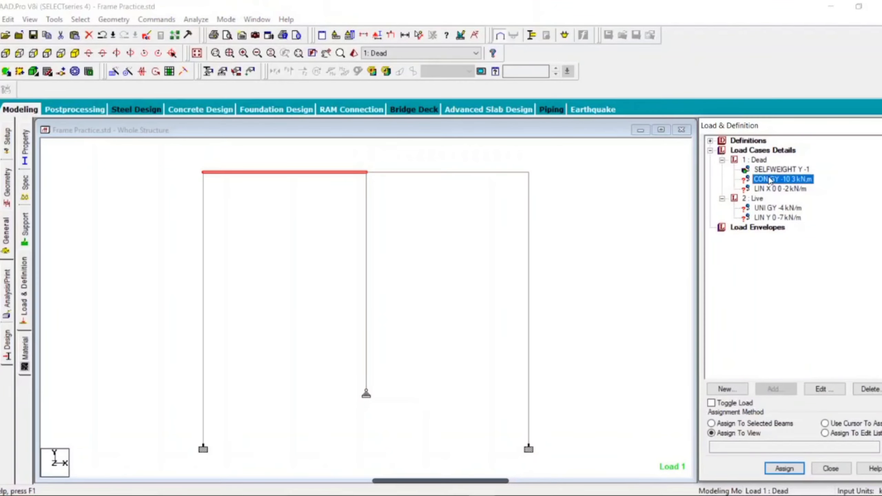
pyautogui.click(759, 426)
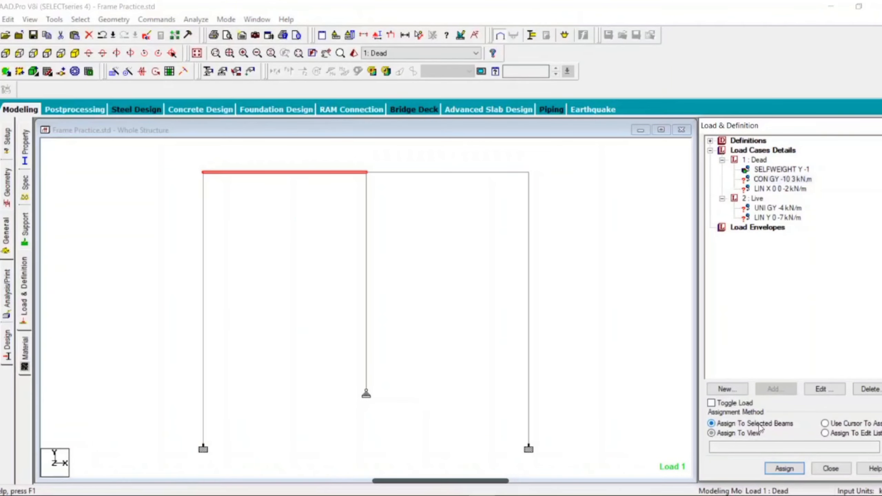
pyautogui.click(796, 473)
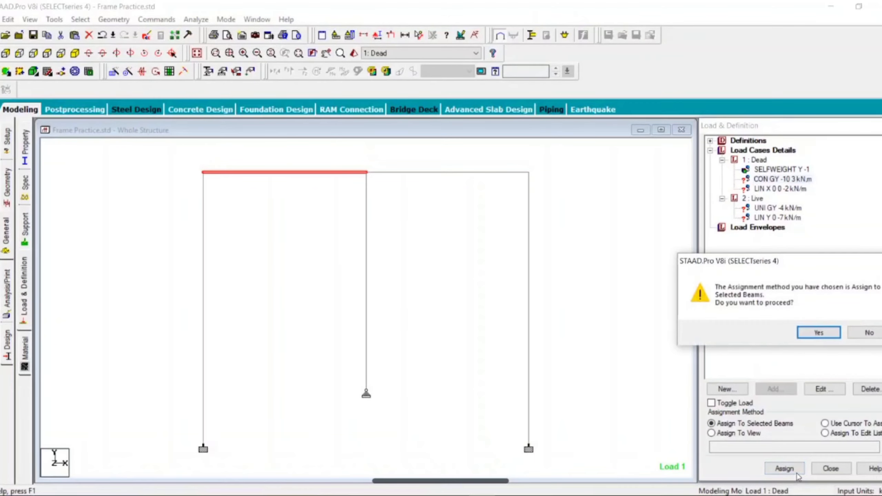
pyautogui.click(820, 333)
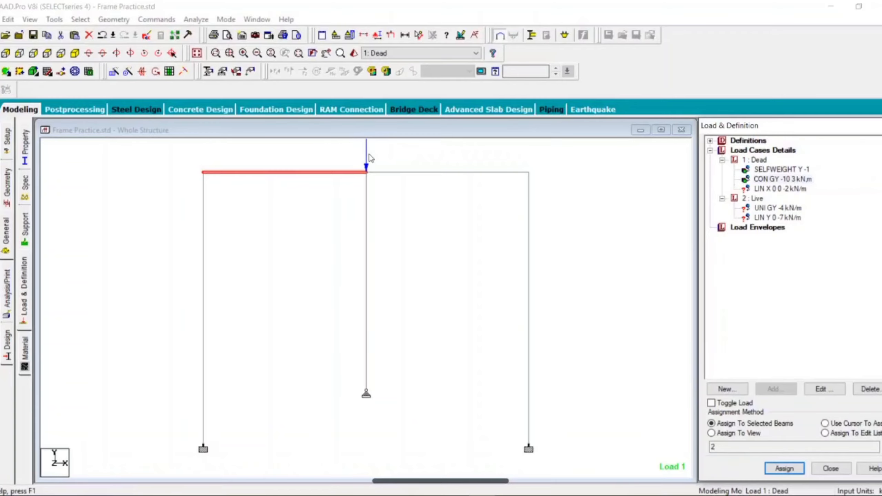
# Increase the point force scale for load diagrams, with the change applied immediately
pyautogui.moveTo(349, 232); pyautogui.dragTo(379, 281, button='middle')
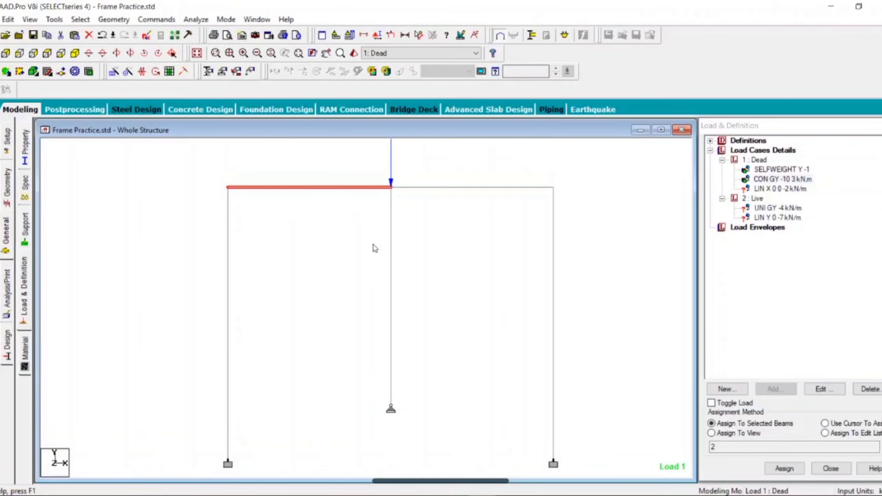
pyautogui.scroll(-5, 354, 200)
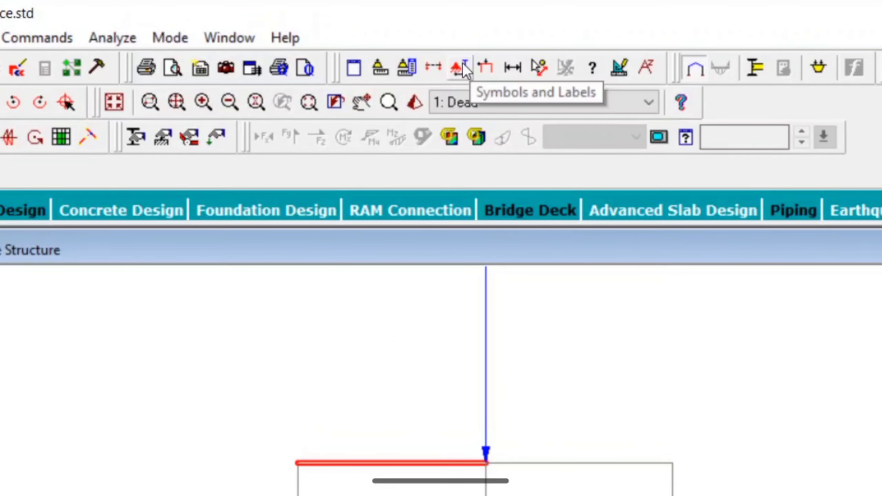
pyautogui.click(460, 66)
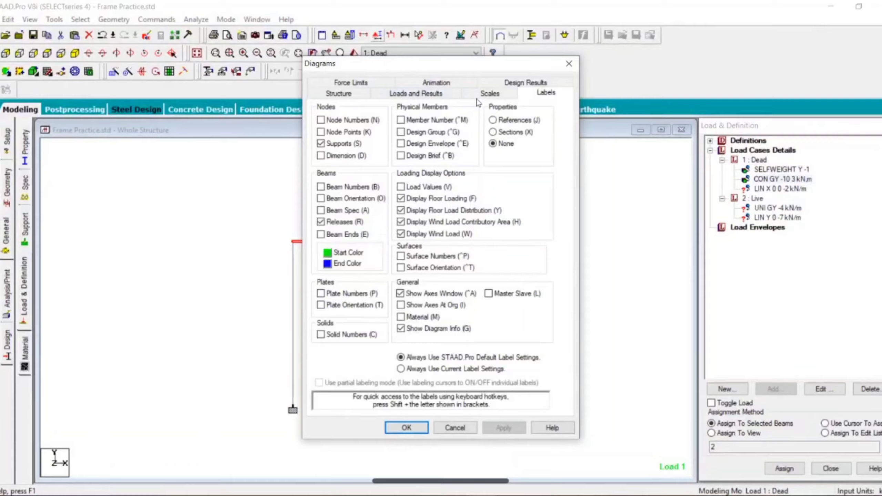
pyautogui.click(483, 101)
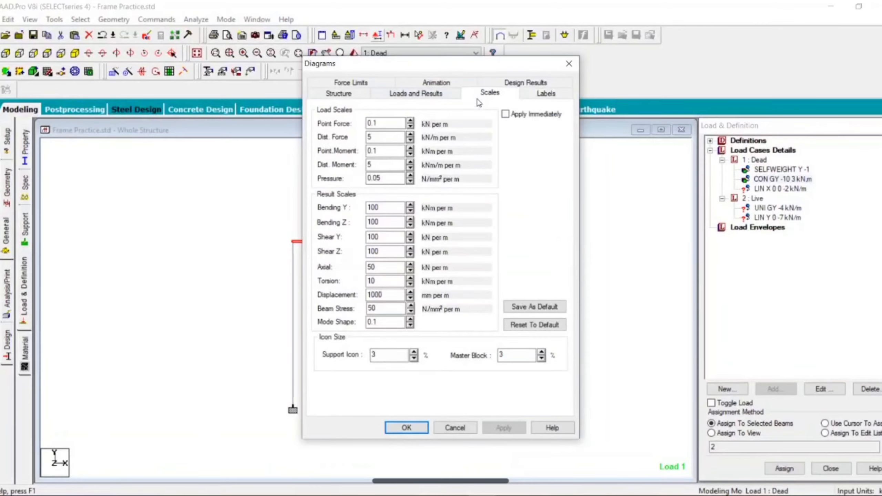
pyautogui.moveTo(427, 64); pyautogui.dragTo(638, 63)
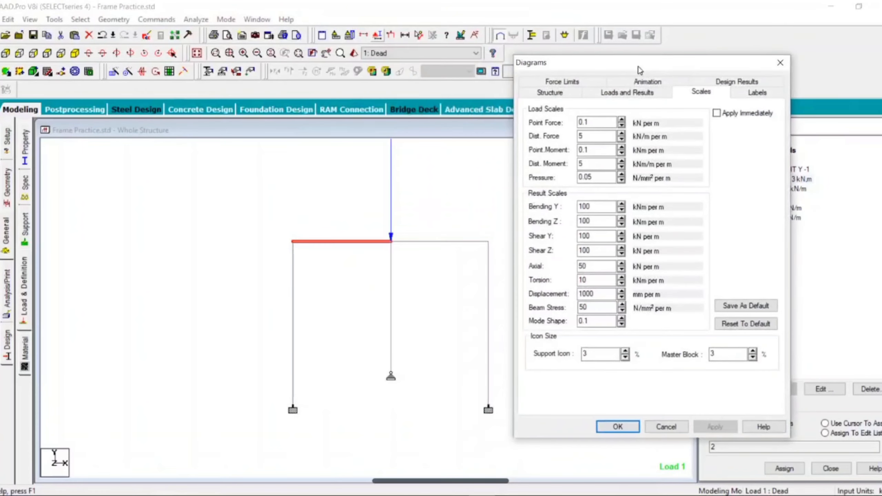
pyautogui.click(743, 115)
pyautogui.click(622, 119)
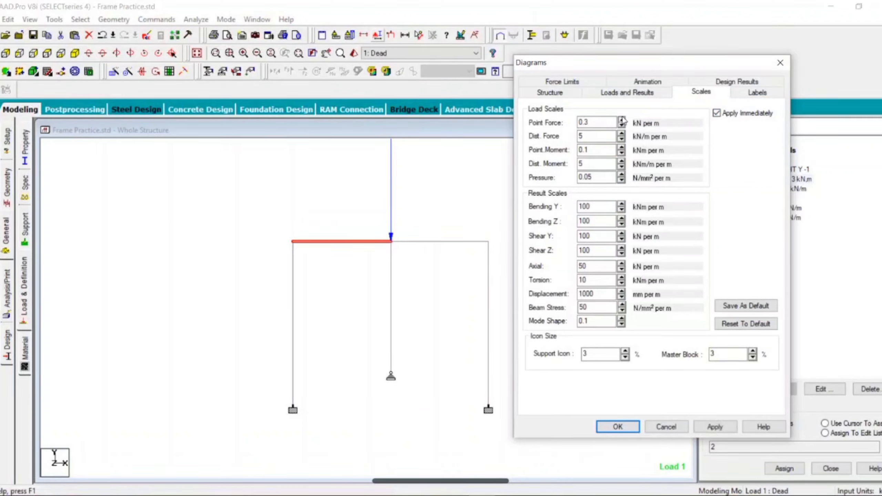
pyautogui.click(621, 120)
pyautogui.click(621, 119)
pyautogui.click(621, 120)
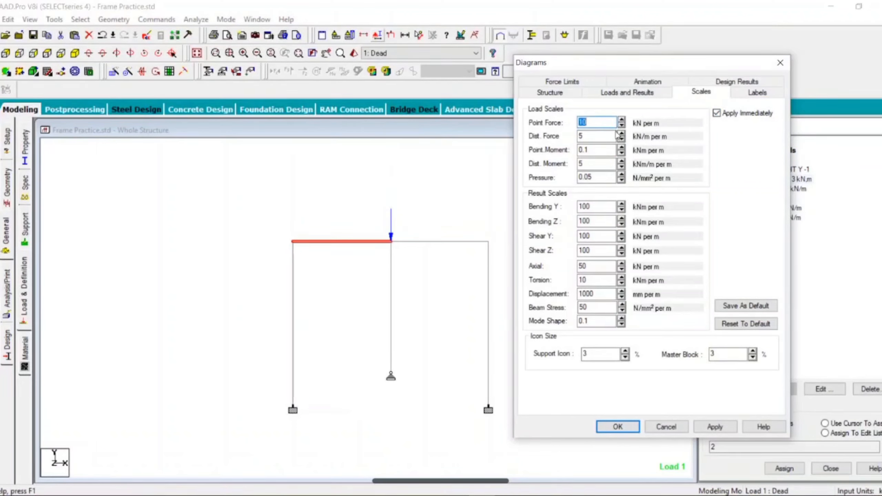
pyautogui.click(621, 126)
pyautogui.click(627, 430)
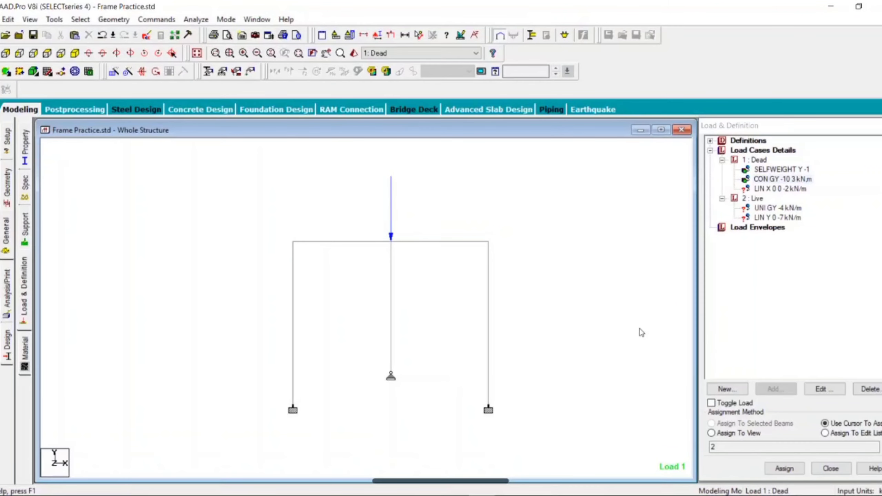
# Assign the Dead case linear varying local X load of -2 kN/m to the selected right column
pyautogui.click(775, 189)
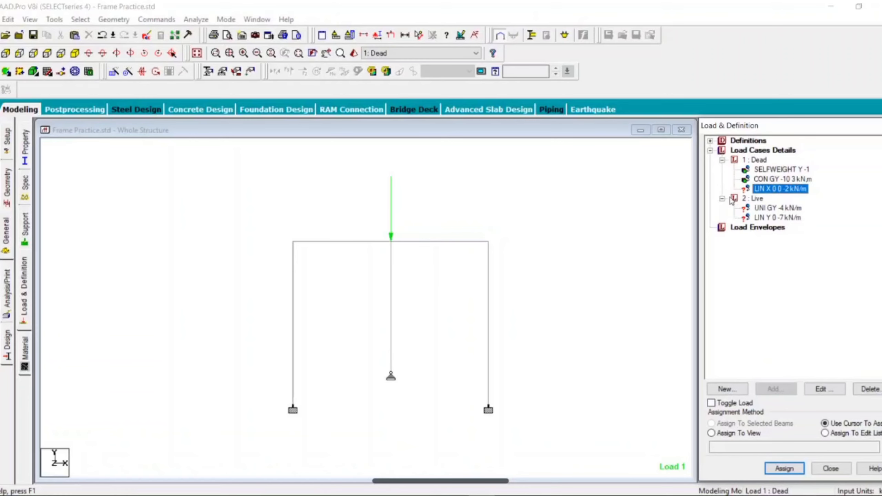
pyautogui.click(489, 308)
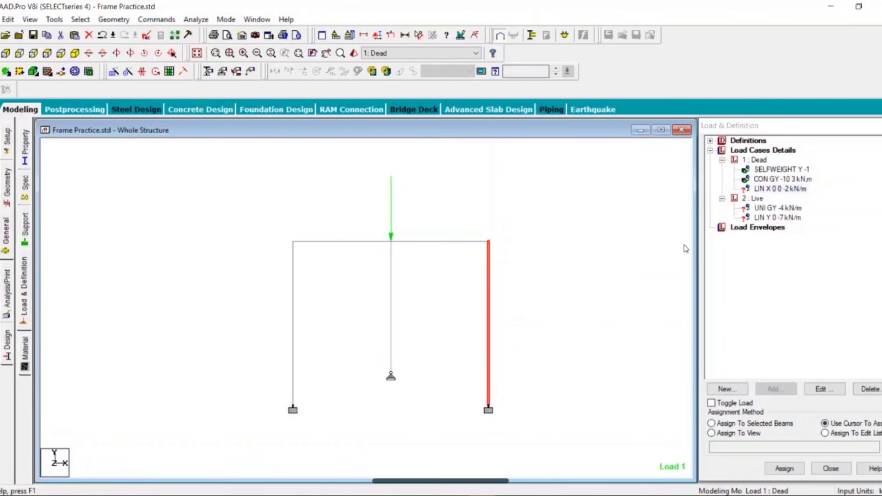
pyautogui.click(780, 189)
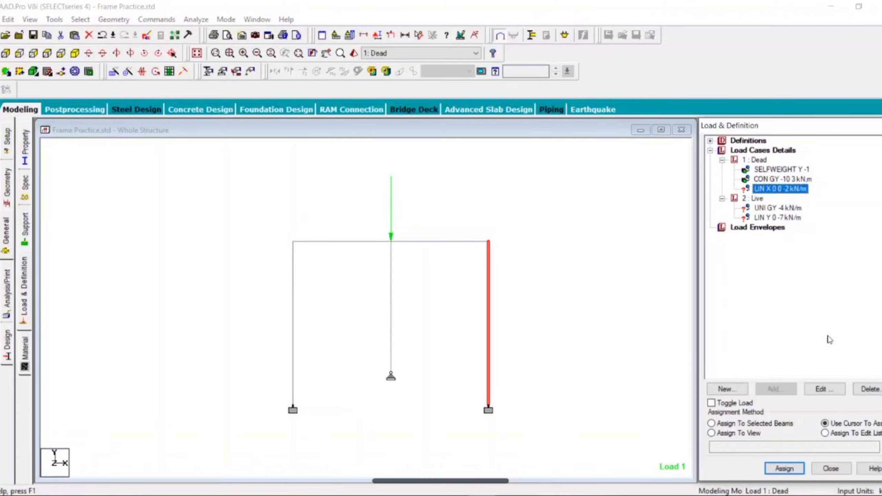
pyautogui.click(747, 426)
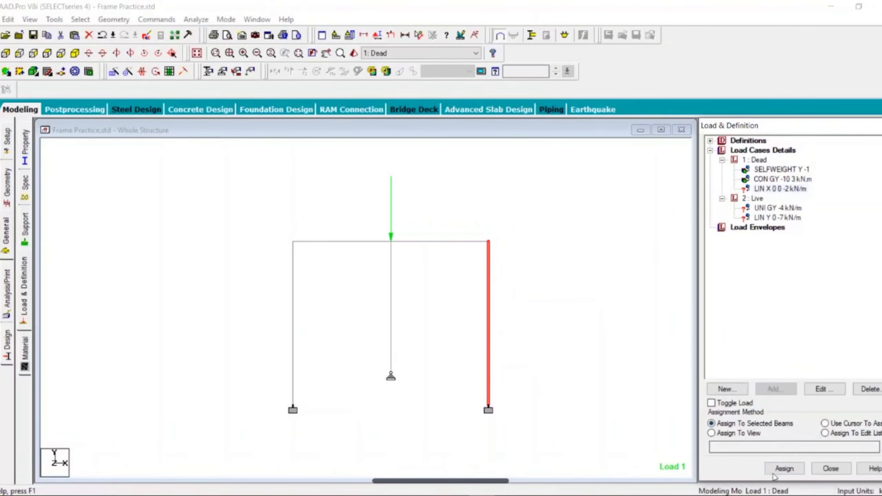
pyautogui.click(784, 468)
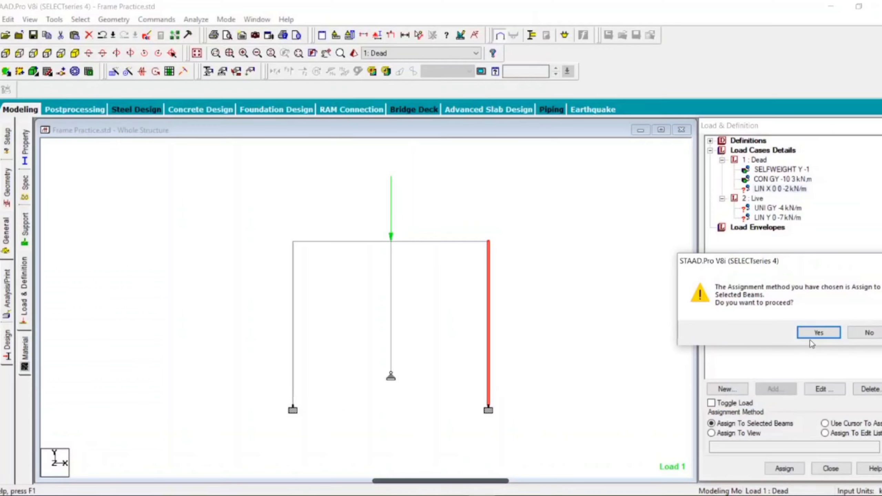
pyautogui.click(818, 333)
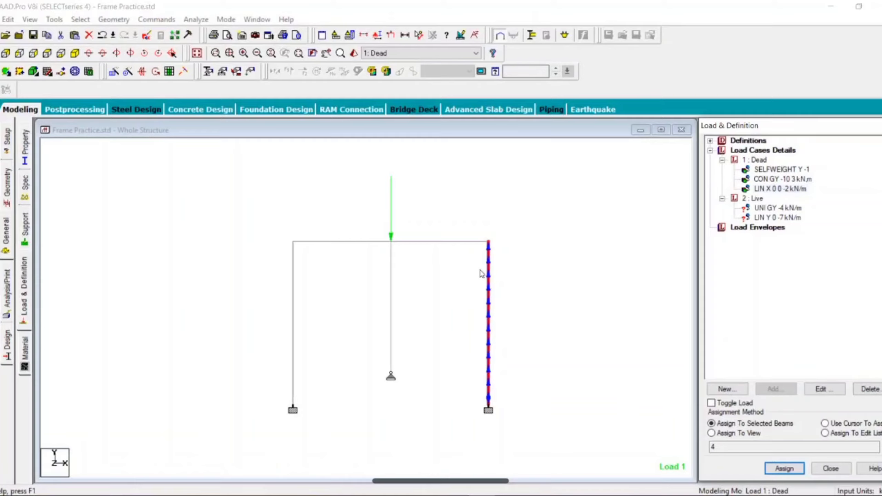
# Inspect the linear varying load's definition and the loading assigned to the right column
pyautogui.scroll(1, 480, 274)
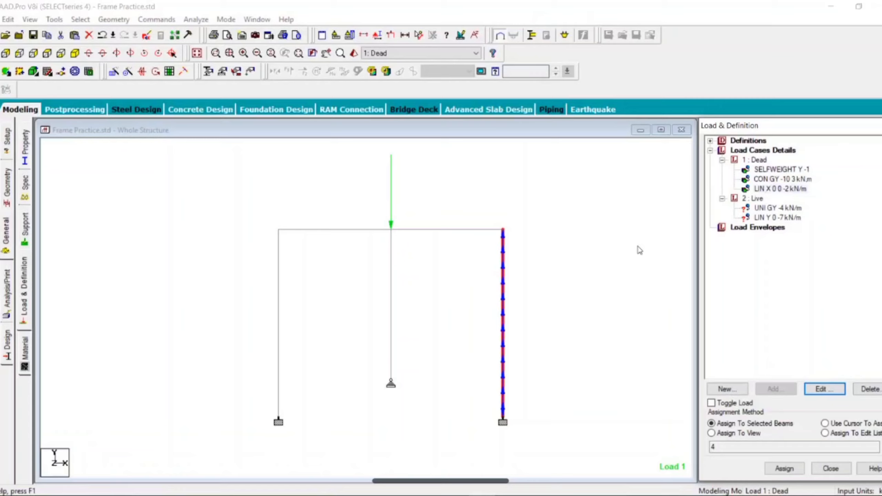
pyautogui.click(776, 191)
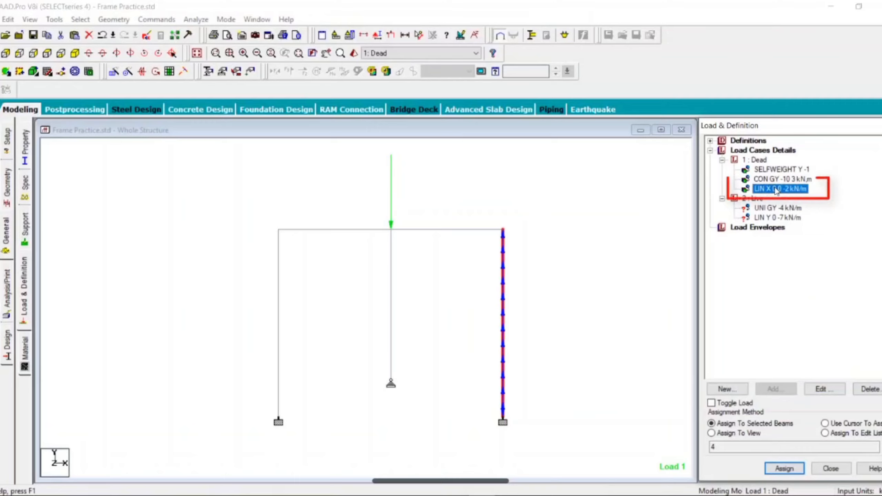
pyautogui.click(826, 389)
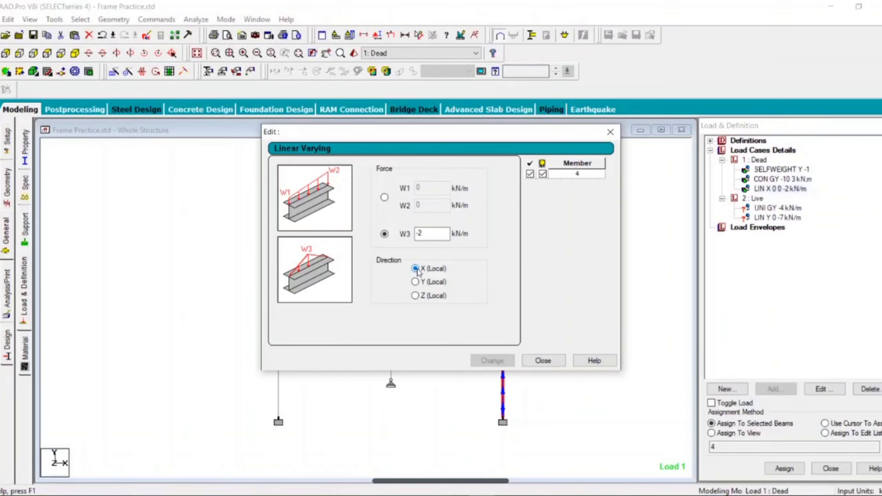
pyautogui.click(435, 234)
pyautogui.click(547, 360)
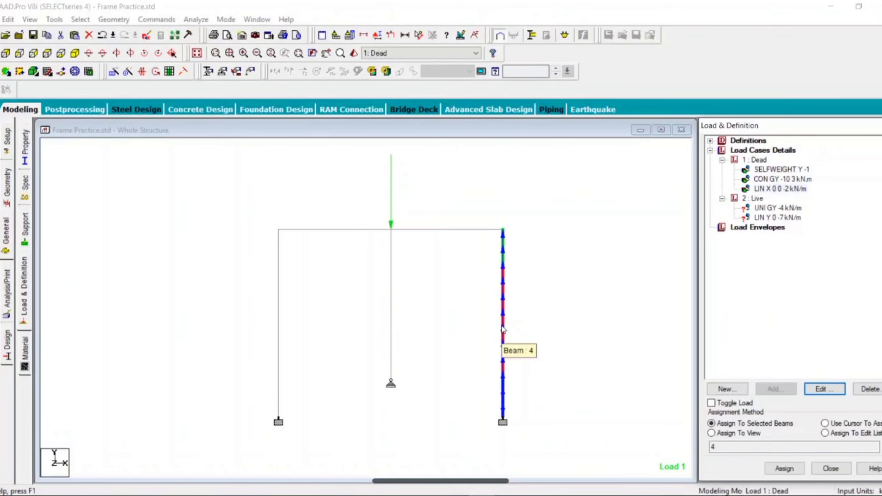
pyautogui.doubleClick(503, 331)
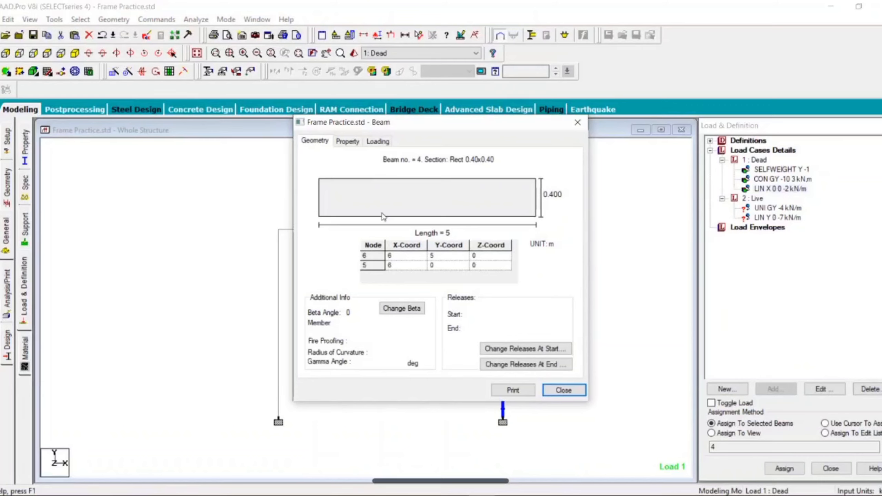
pyautogui.click(372, 143)
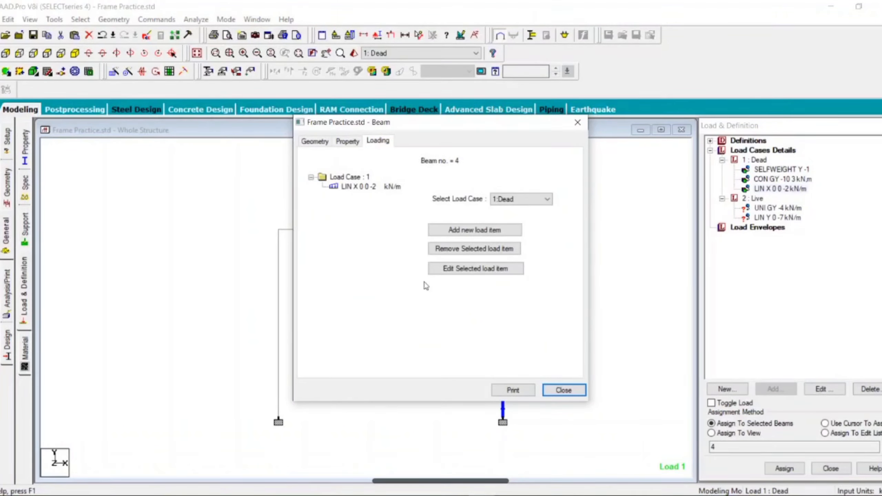
pyautogui.click(568, 390)
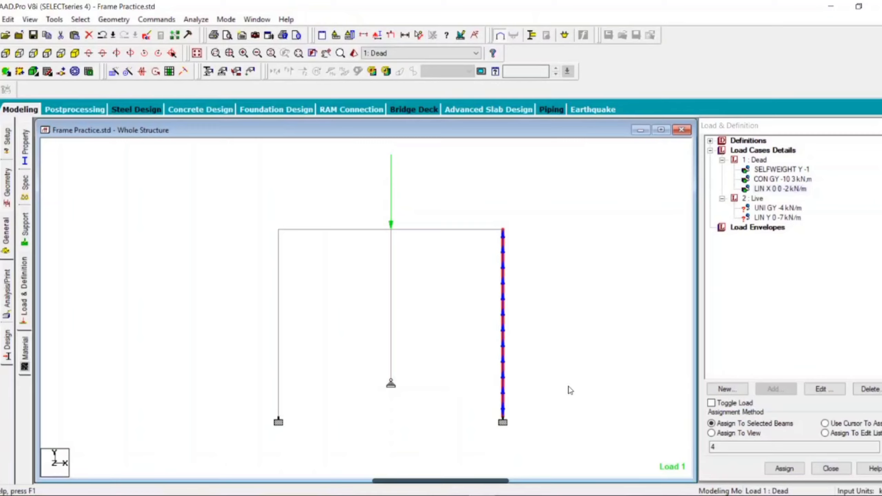
# Assign the Live case uniform GY load of -4 kN/m to the selected left-bay roof beam
pyautogui.click(332, 230)
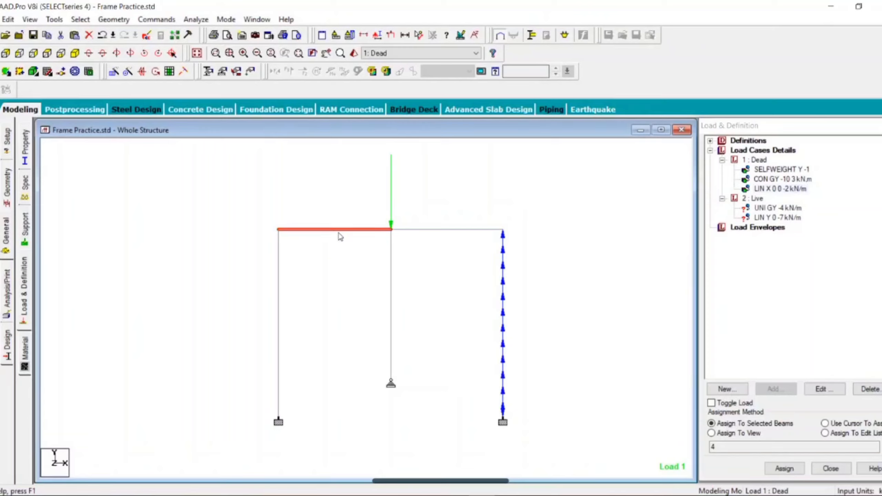
pyautogui.click(774, 208)
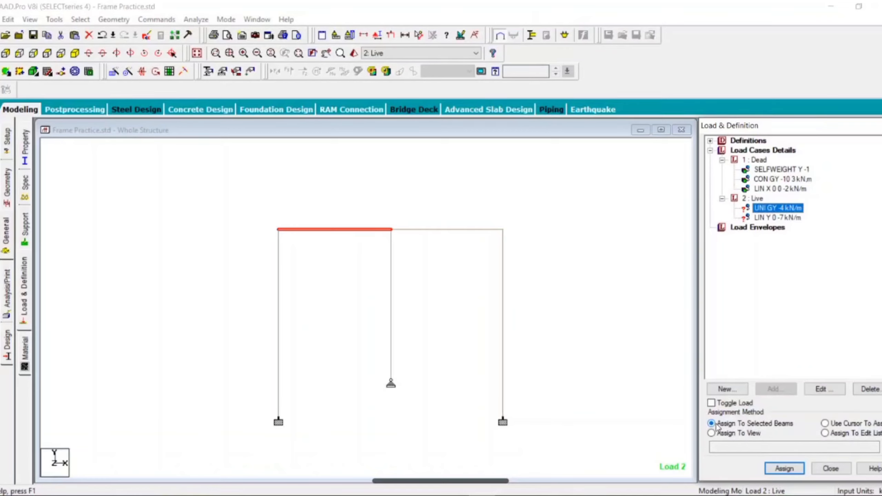
pyautogui.click(784, 468)
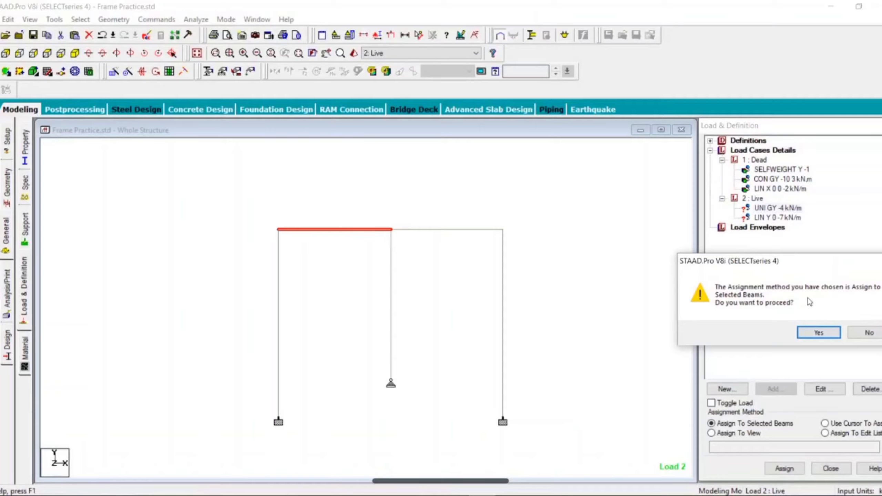
pyautogui.click(816, 333)
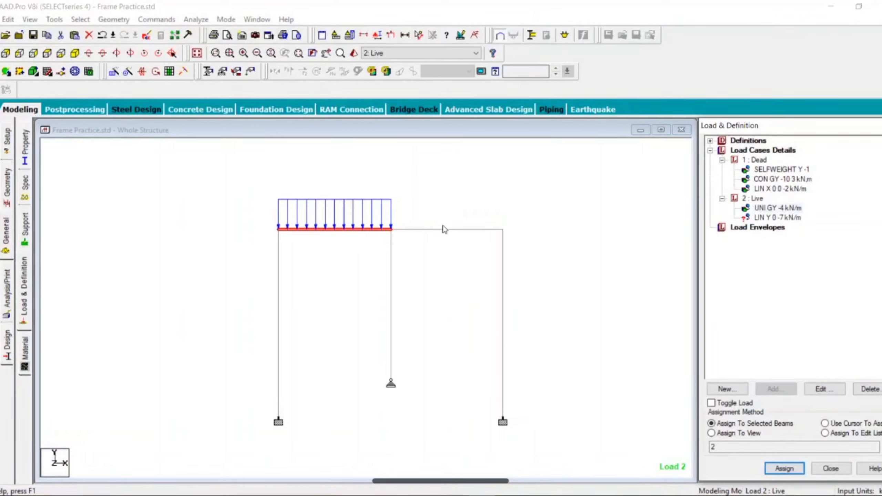
# Assign the Live case linear varying Y load of 0 to -7 kN/m to the selected right-bay roof beam
pyautogui.click(465, 229)
pyautogui.click(778, 217)
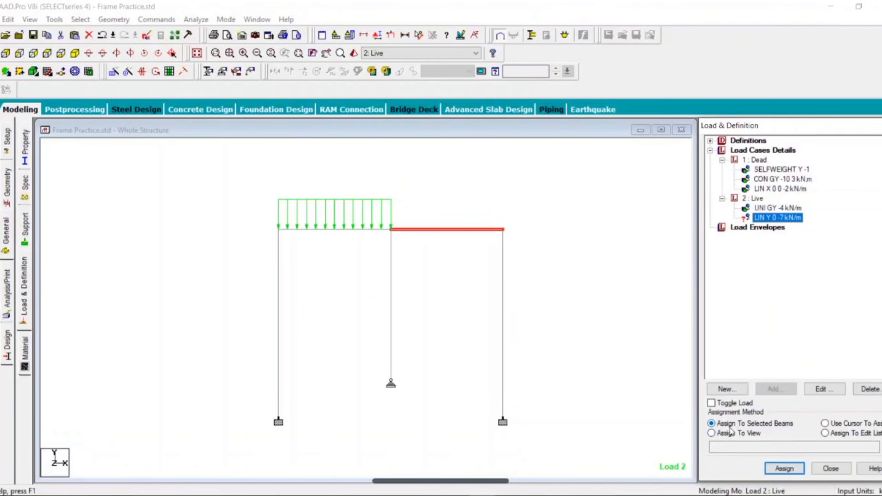
pyautogui.click(784, 468)
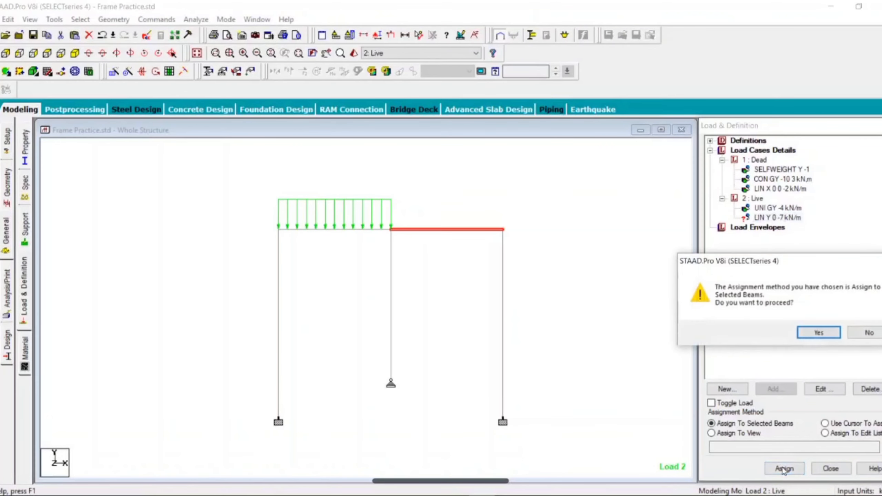
pyautogui.click(816, 332)
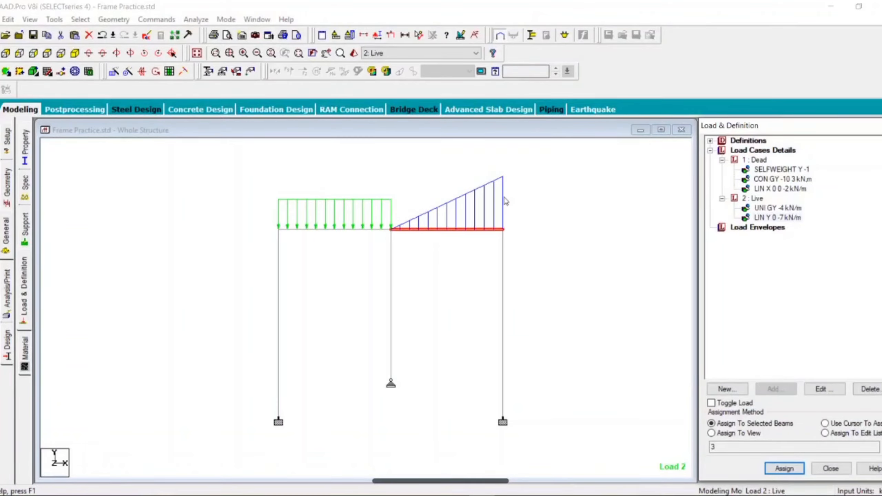
pyautogui.click(565, 234)
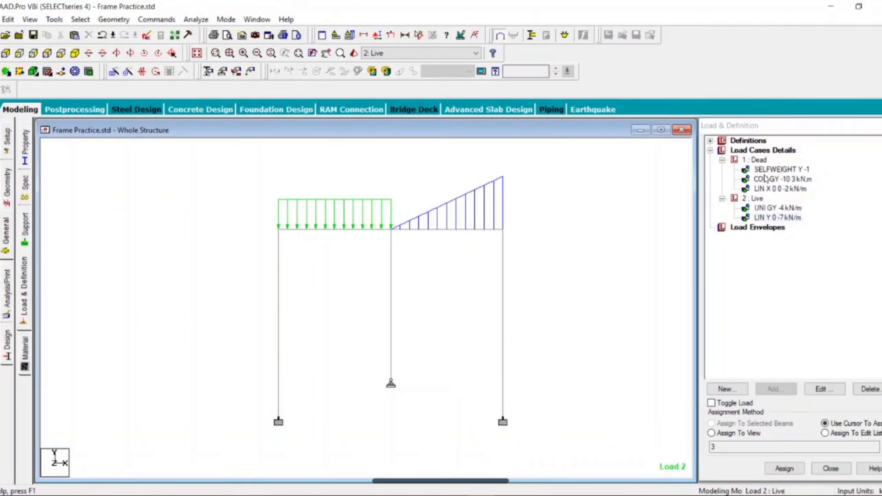
# Review each assigned Dead and Live load item on the frame by selecting them in turn
pyautogui.click(768, 179)
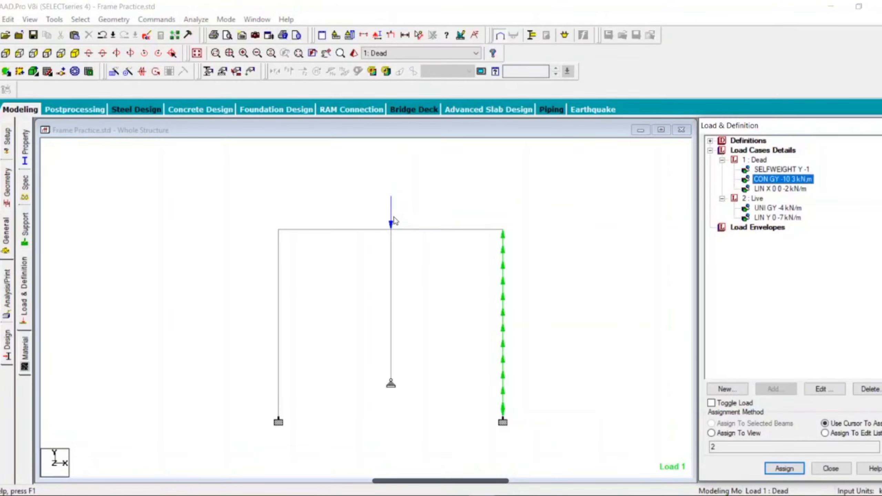
pyautogui.click(774, 189)
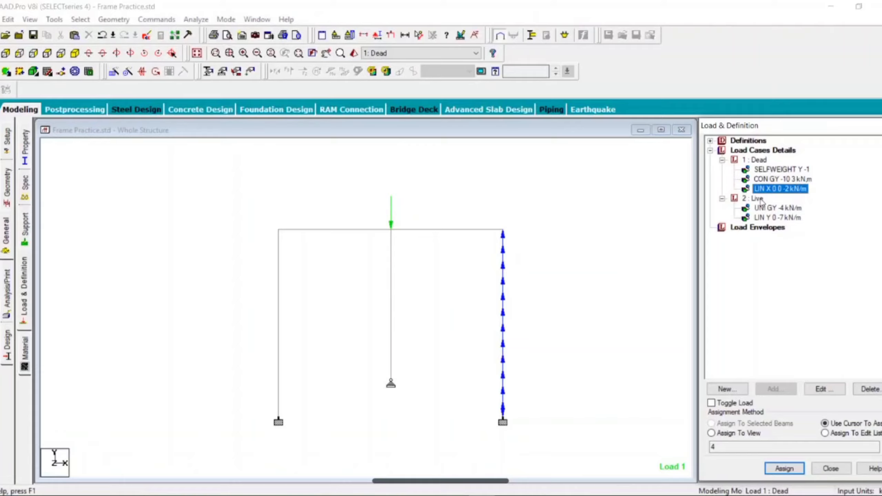
pyautogui.click(776, 208)
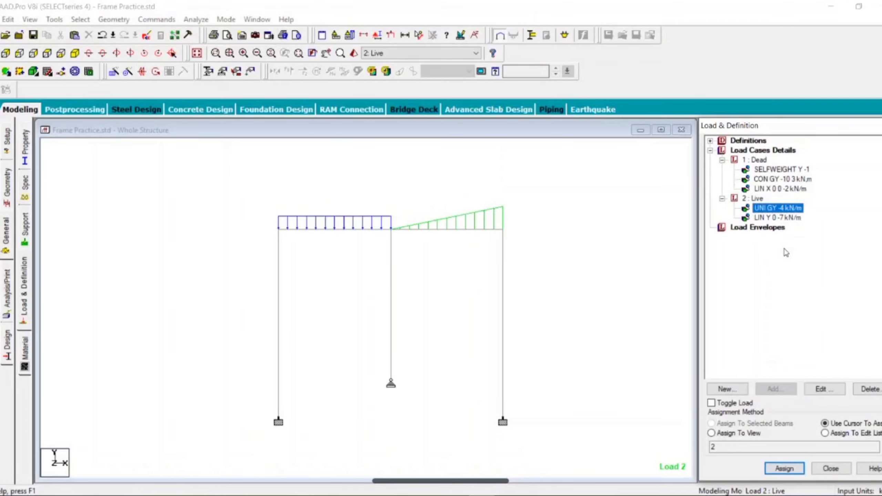
pyautogui.click(786, 218)
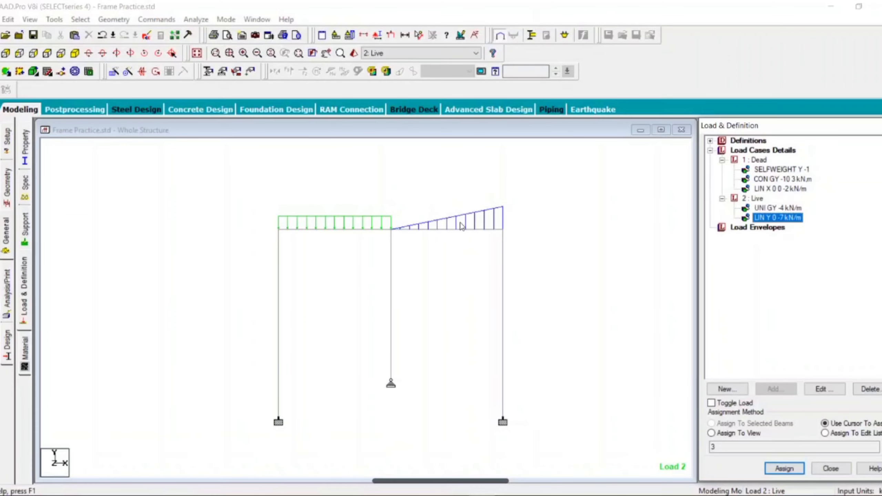
pyautogui.click(558, 232)
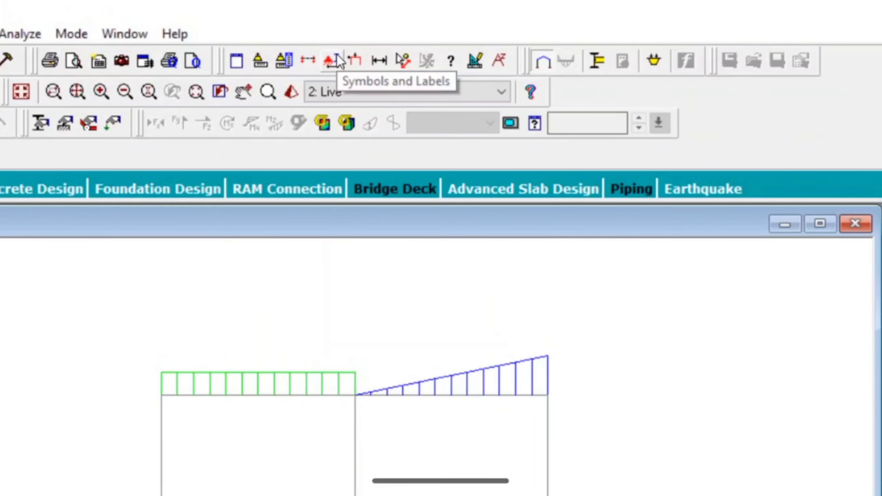
# Turn on load value labels in the diagram settings and inspect the load magnitudes for both load cases
pyautogui.click(334, 59)
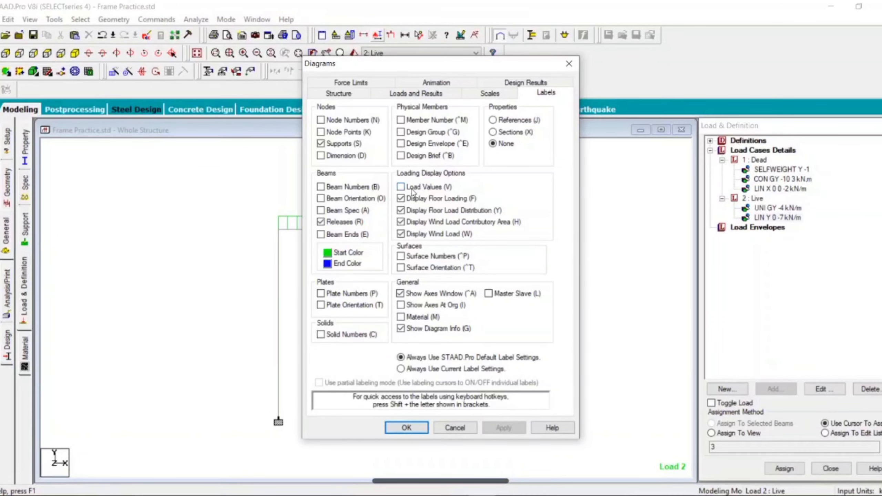
pyautogui.click(401, 187)
pyautogui.moveTo(429, 66); pyautogui.dragTo(619, 44)
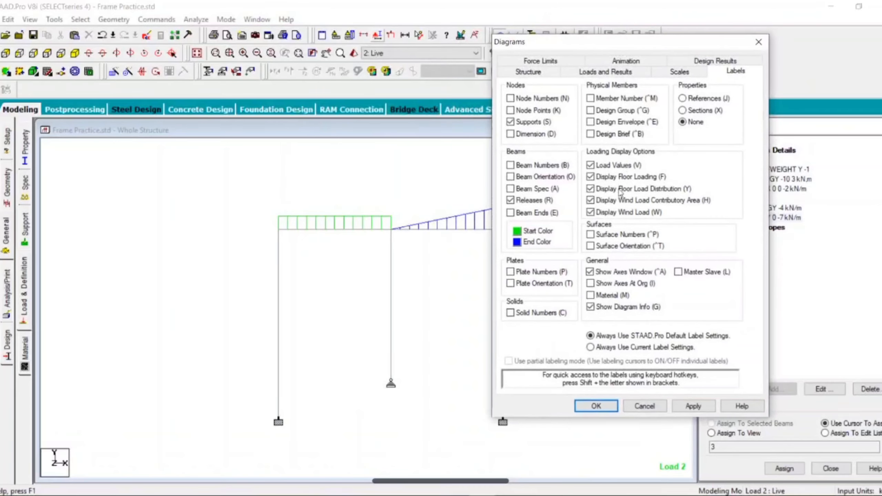
pyautogui.click(594, 406)
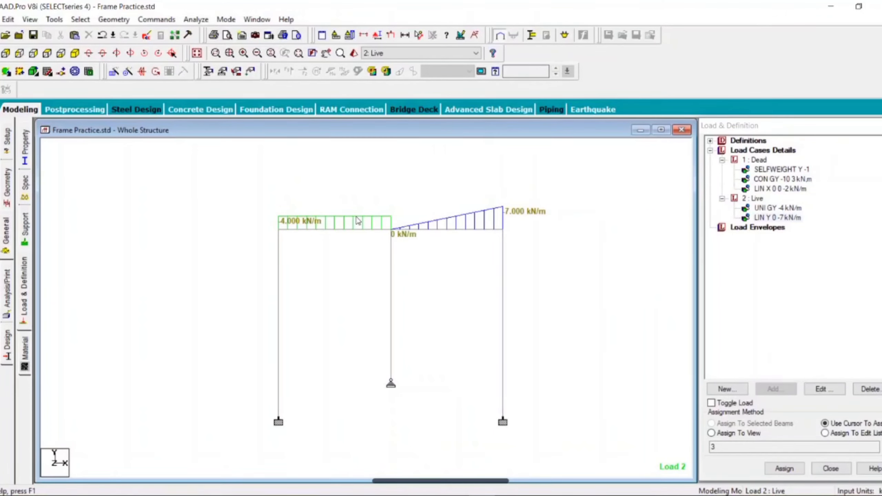
pyautogui.click(769, 180)
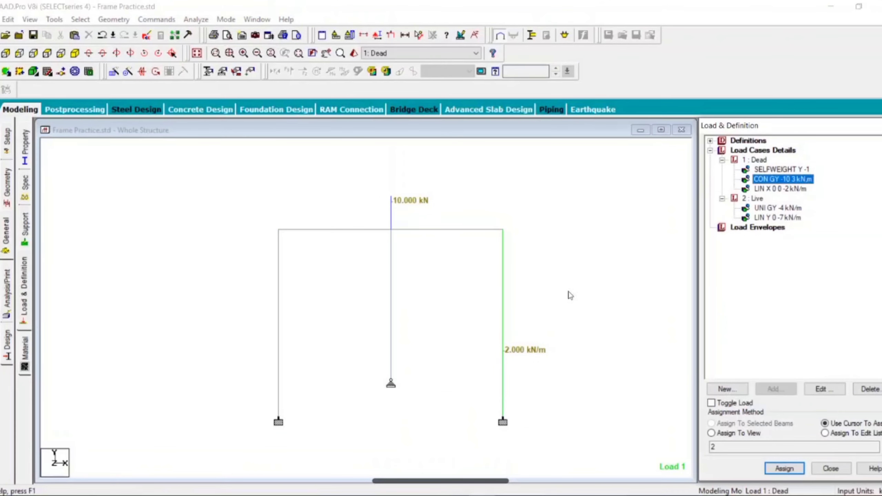
pyautogui.click(779, 190)
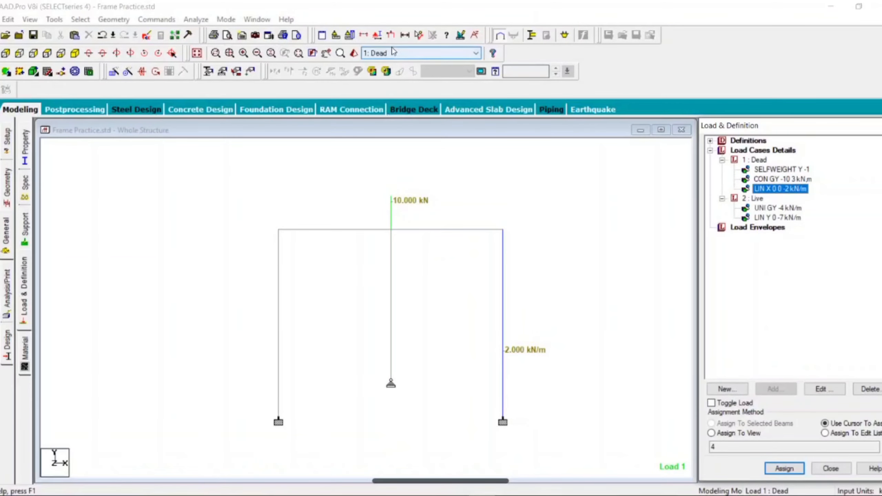
# Display dimensions for all members in the view, then remove them and close the dimension dialog
pyautogui.click(404, 36)
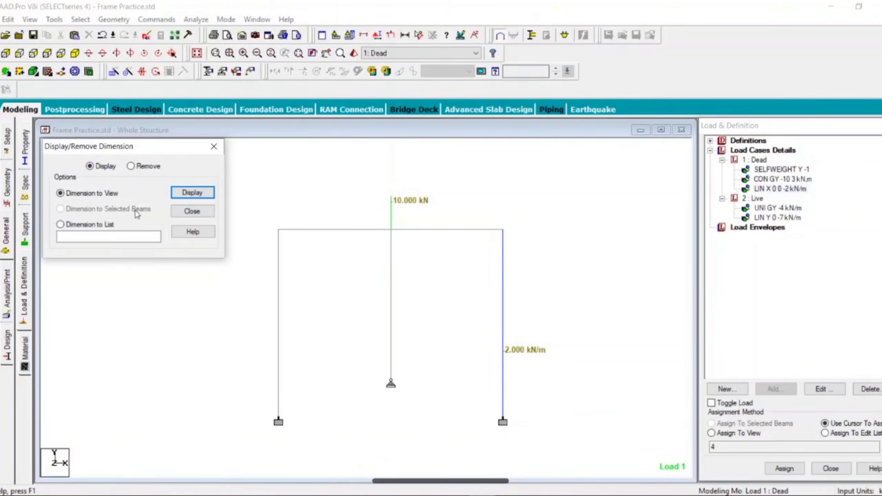
pyautogui.click(192, 193)
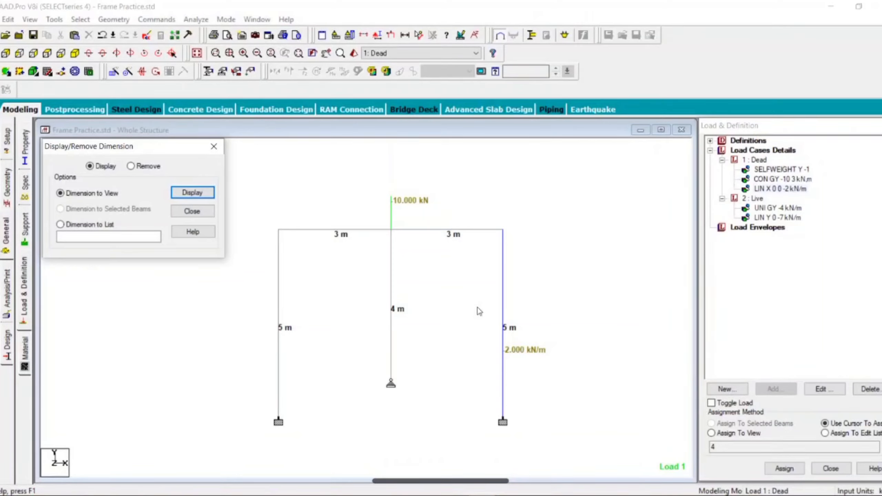
pyautogui.click(145, 167)
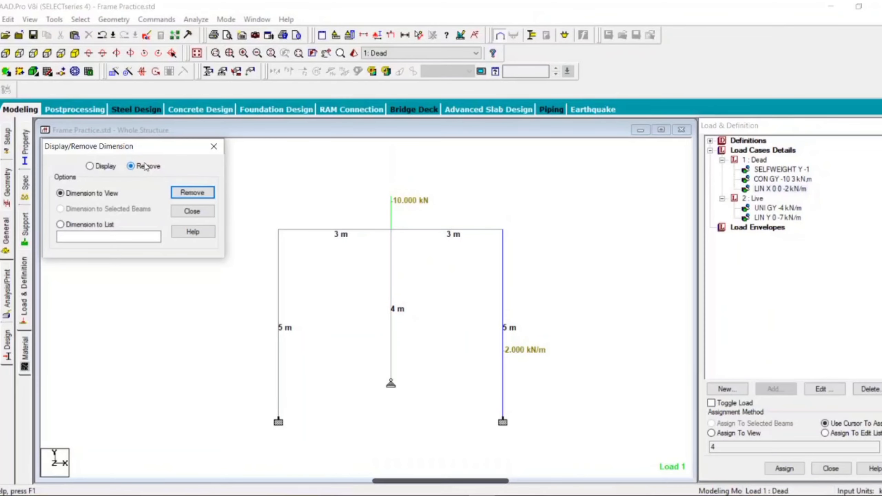
pyautogui.click(193, 194)
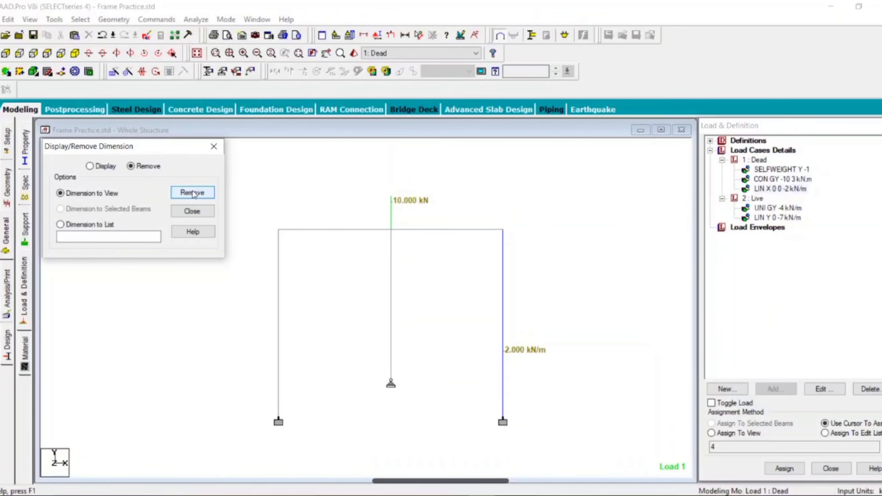
pyautogui.click(214, 146)
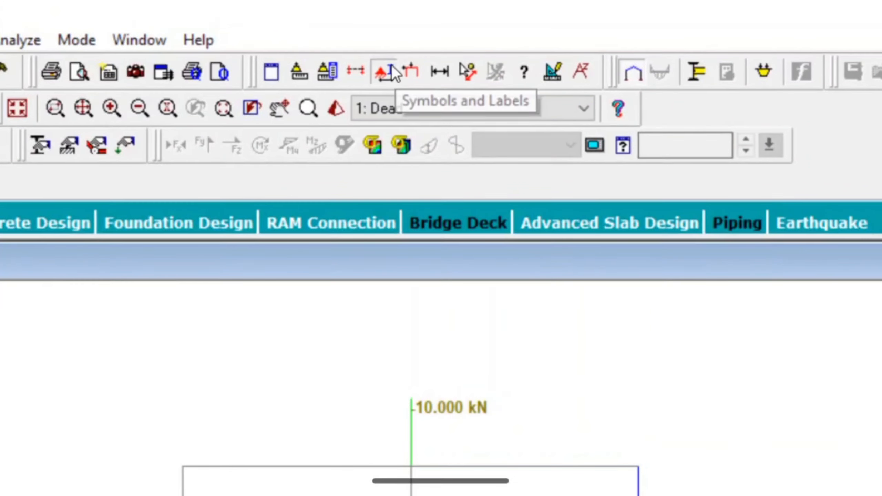
# Switch off the load value labels in the diagram settings
pyautogui.click(385, 72)
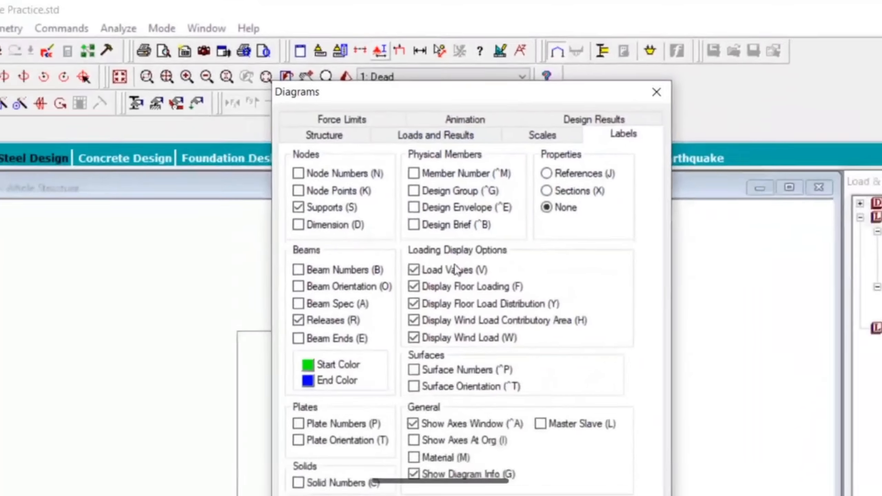
pyautogui.click(455, 269)
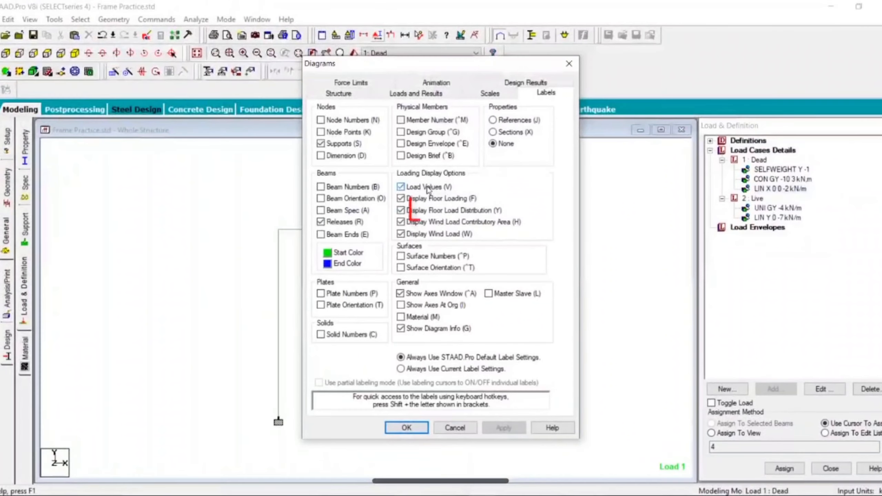
pyautogui.click(407, 428)
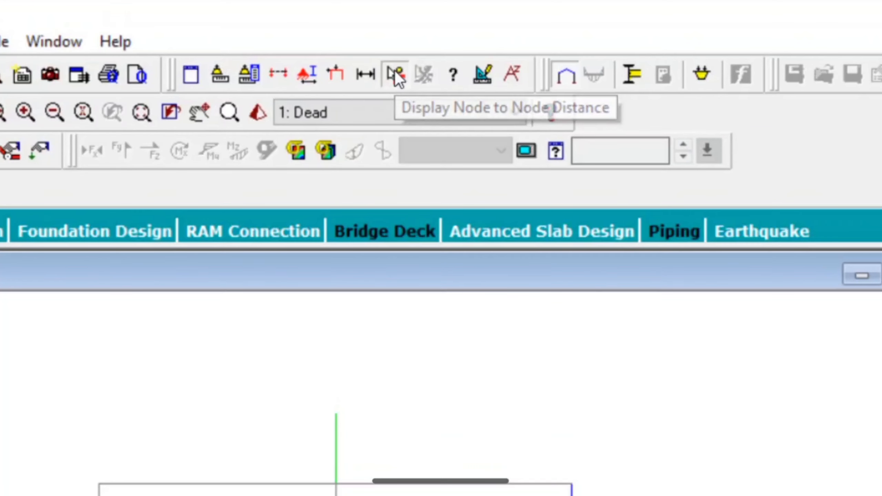
# Measure the node-to-node distance between the top of the middle column and the top of the right column
pyautogui.click(395, 71)
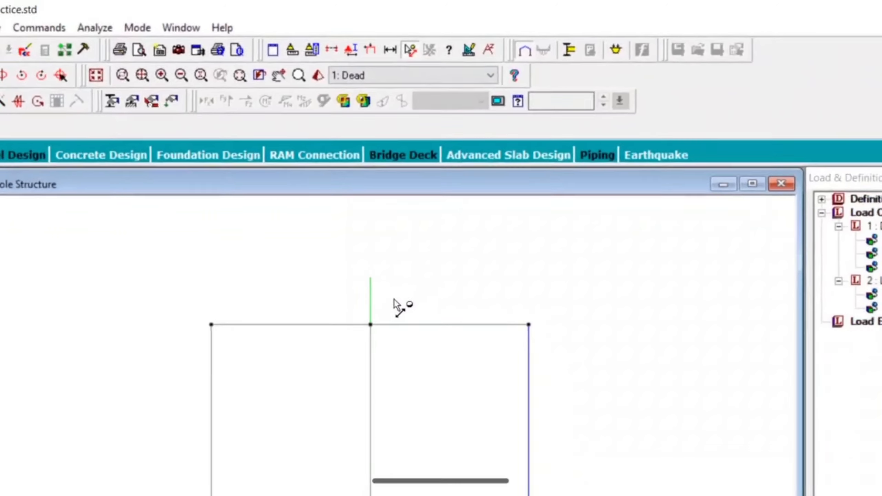
pyautogui.click(391, 231)
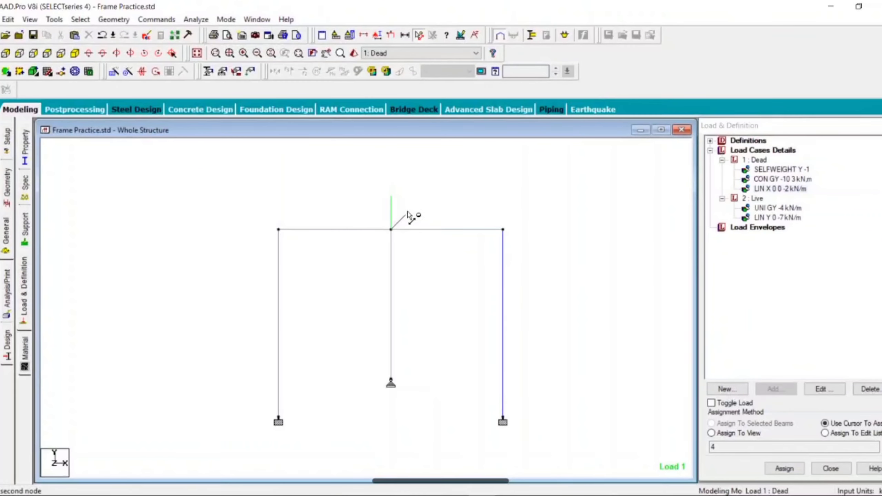
pyautogui.click(502, 230)
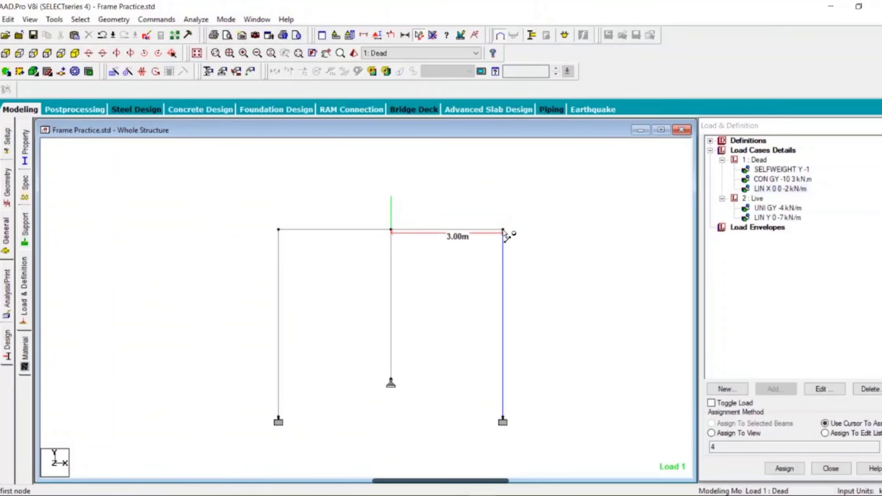